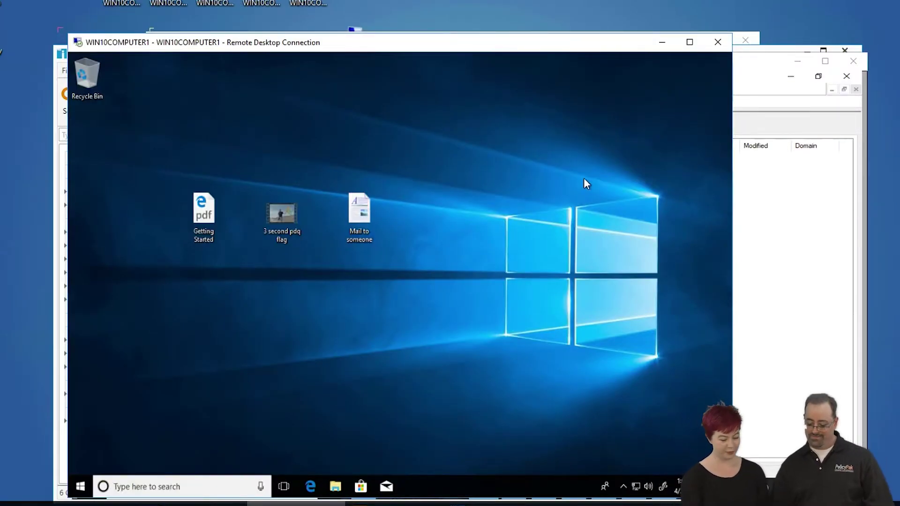
- Open the Getting Started PDF and the pdq flag video to see their current default apps
double_click(206, 214)
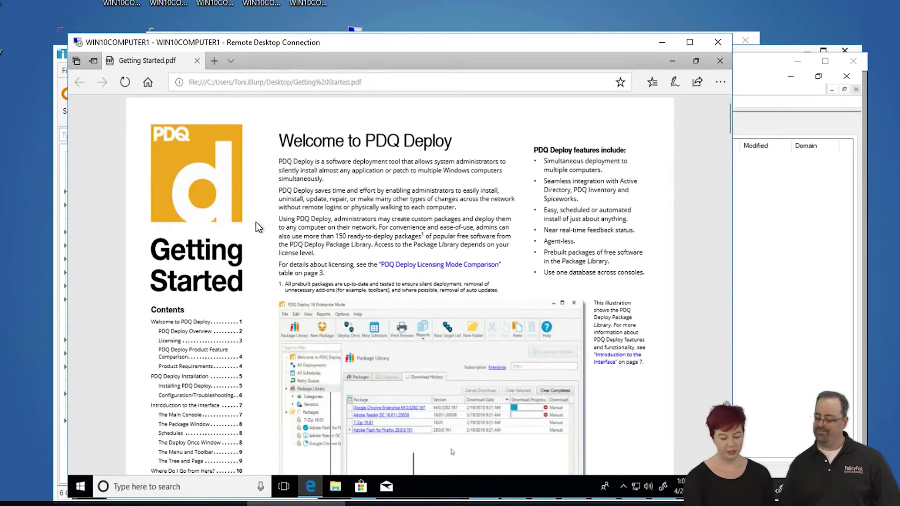
click(720, 61)
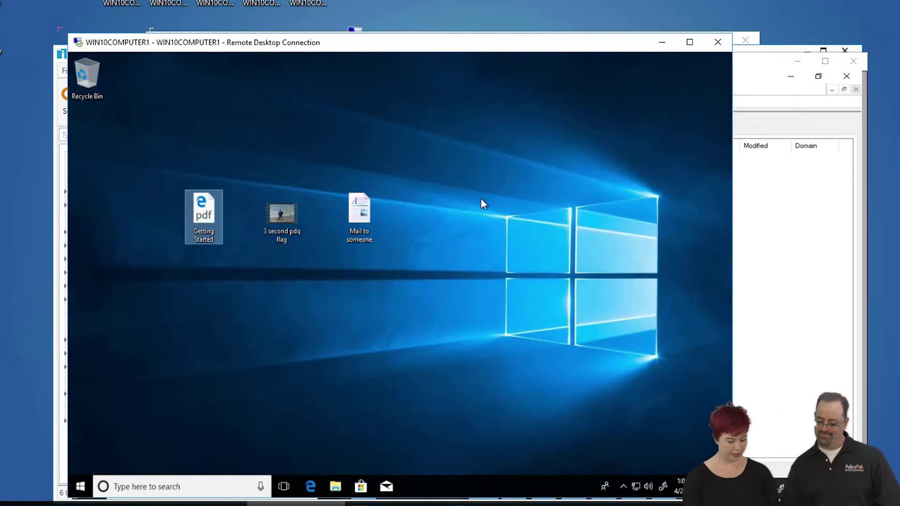
double_click(276, 215)
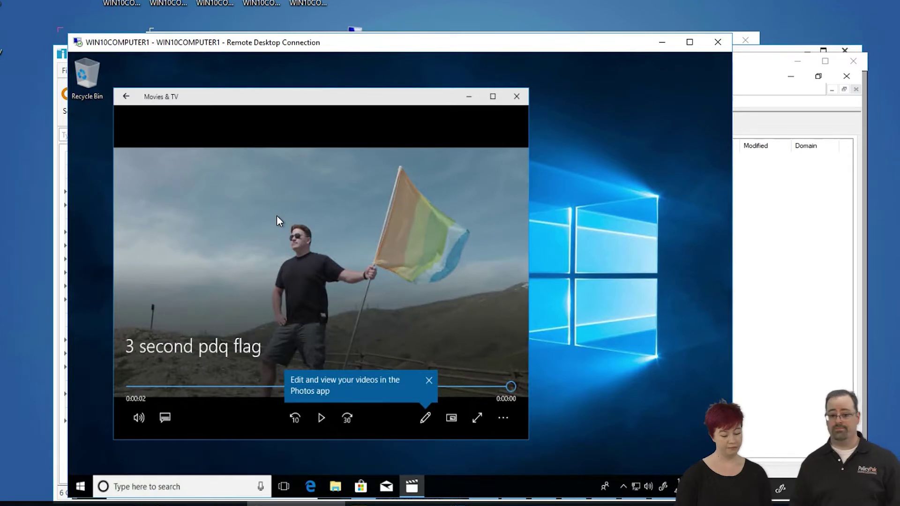
click(517, 98)
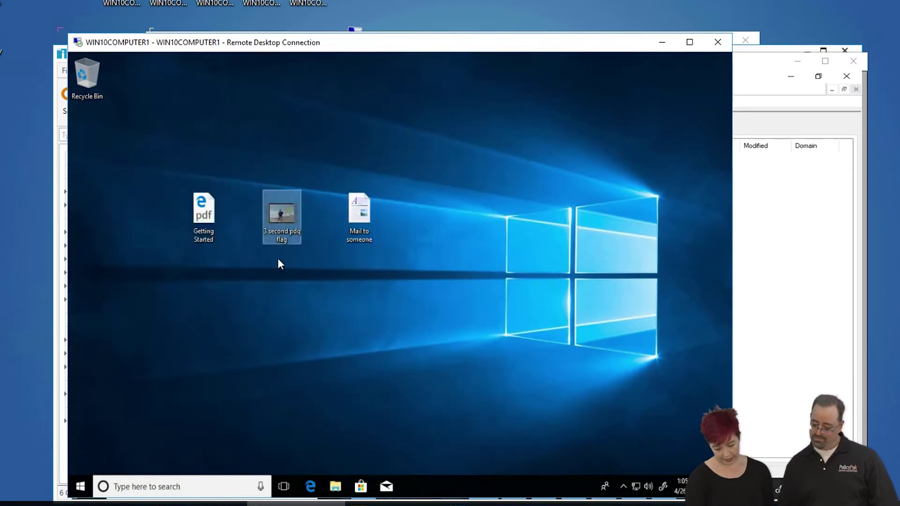
- Follow the mailto link in the Mail to someone document, dismiss the Mail app, and minimize WordPad
click(372, 203)
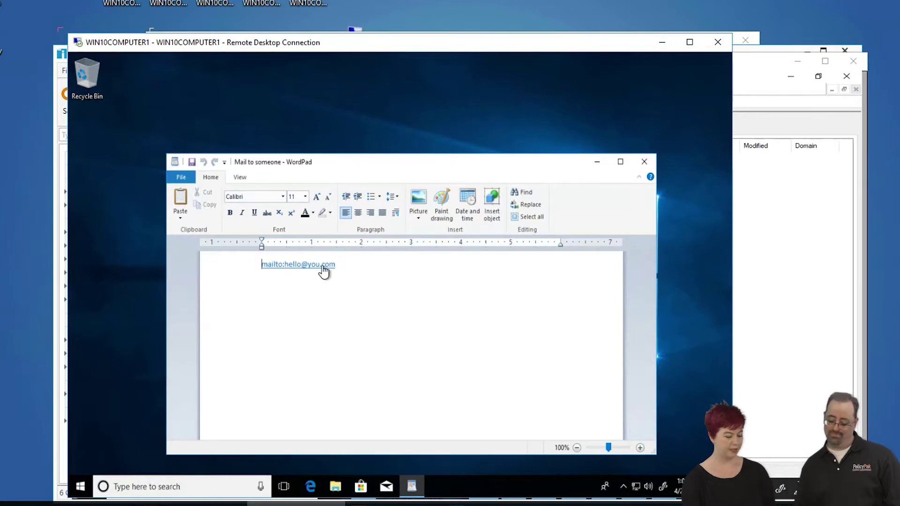
click(321, 265)
click(406, 335)
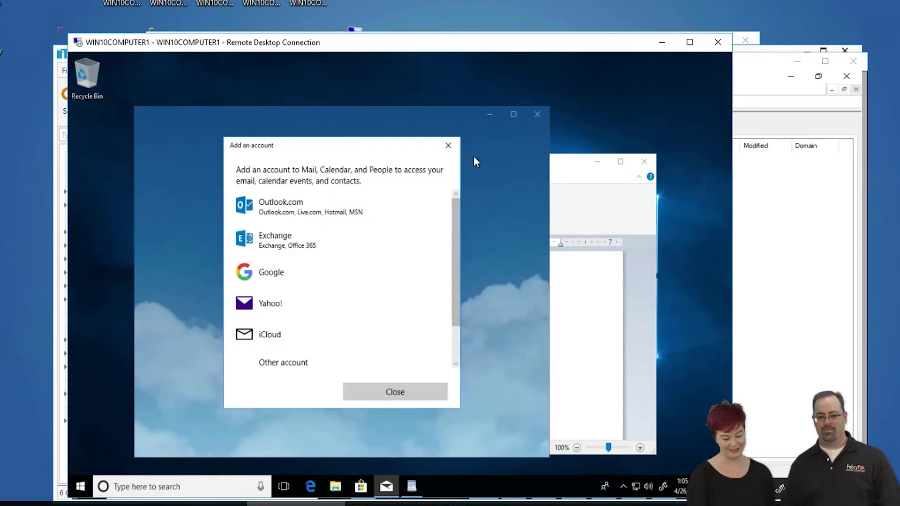
click(448, 146)
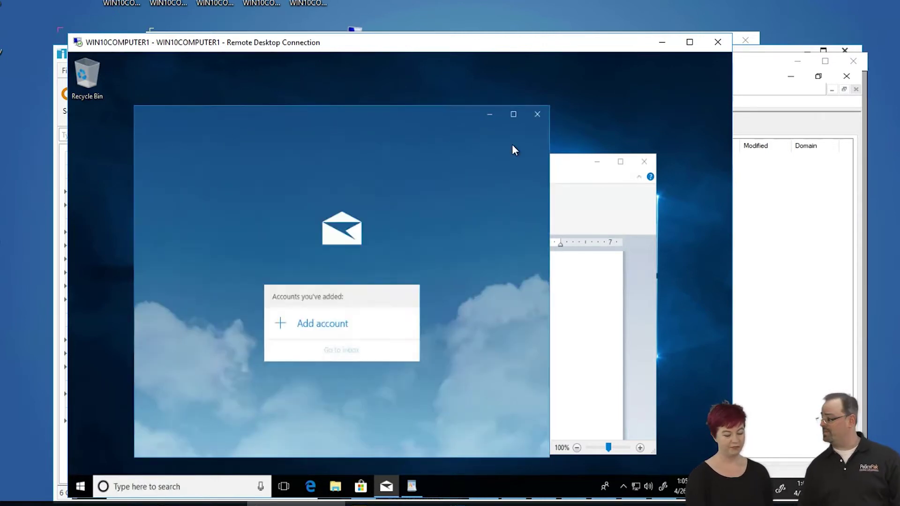
click(537, 114)
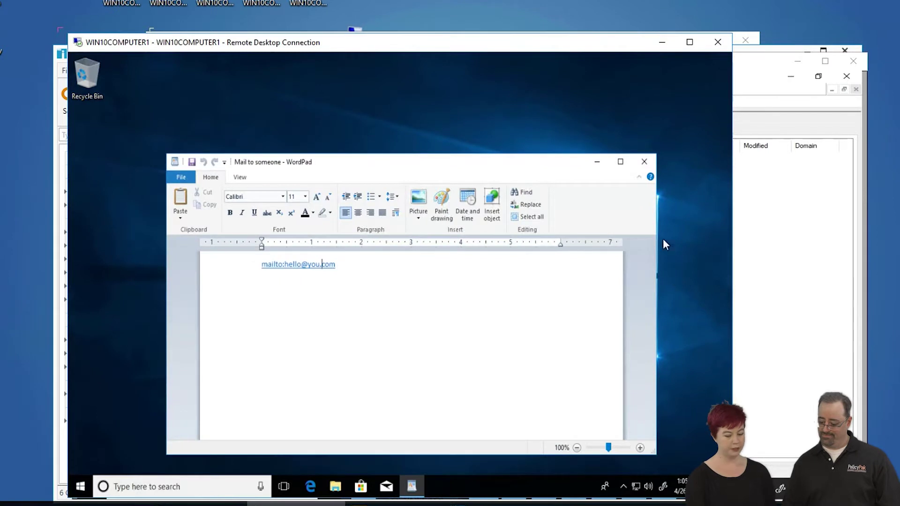
click(597, 162)
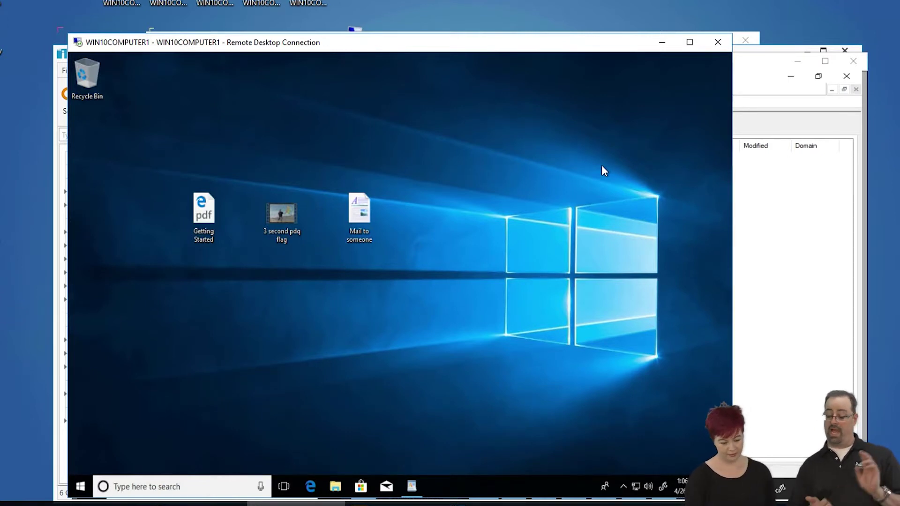
- Deploy Adobe Reader DC, VLC and Thunderbird once to WIN10COMPUTER1 from PDQ Deploy
click(403, 504)
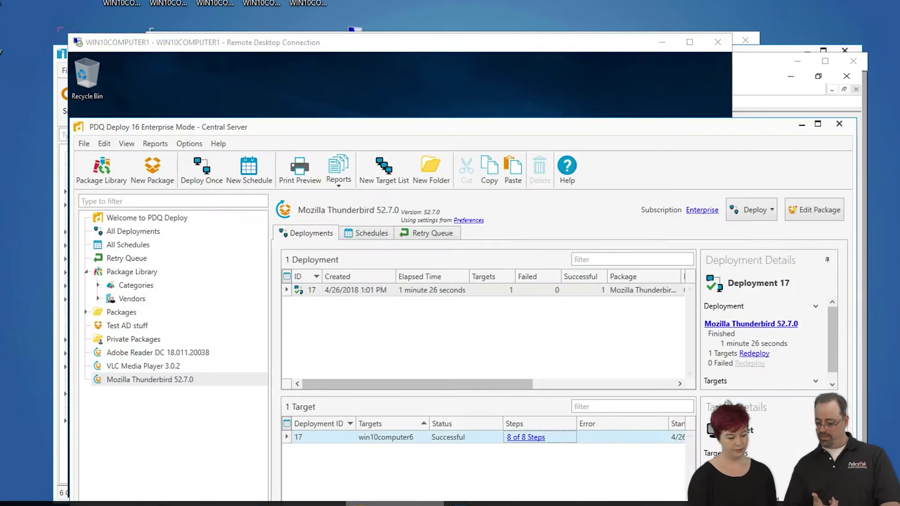
click(182, 353)
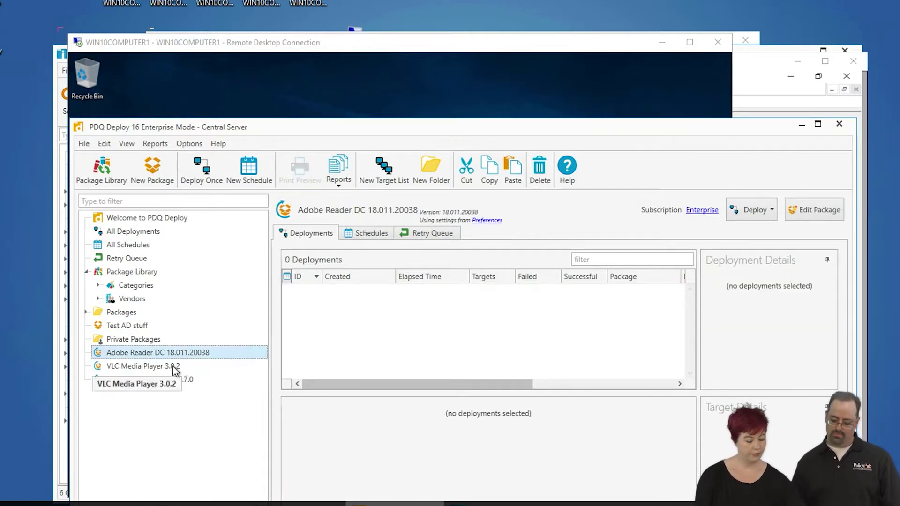
shift+click(162, 380)
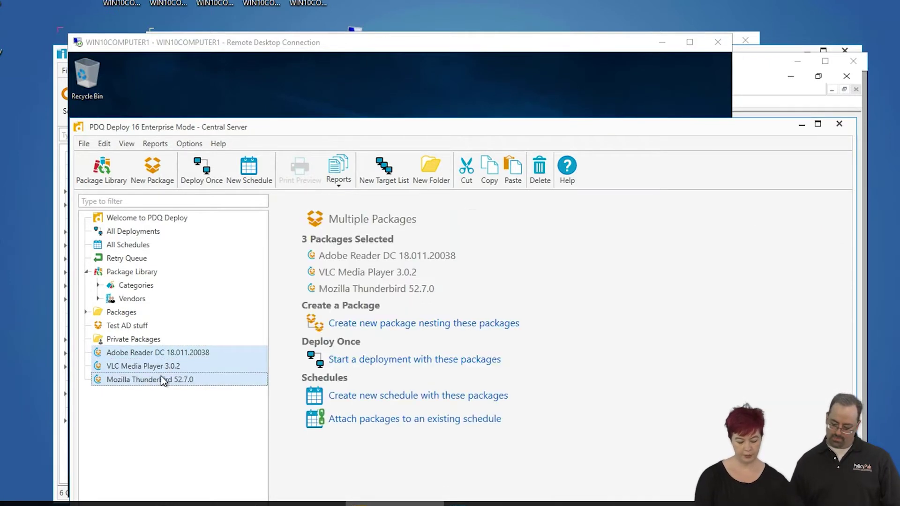
click(208, 170)
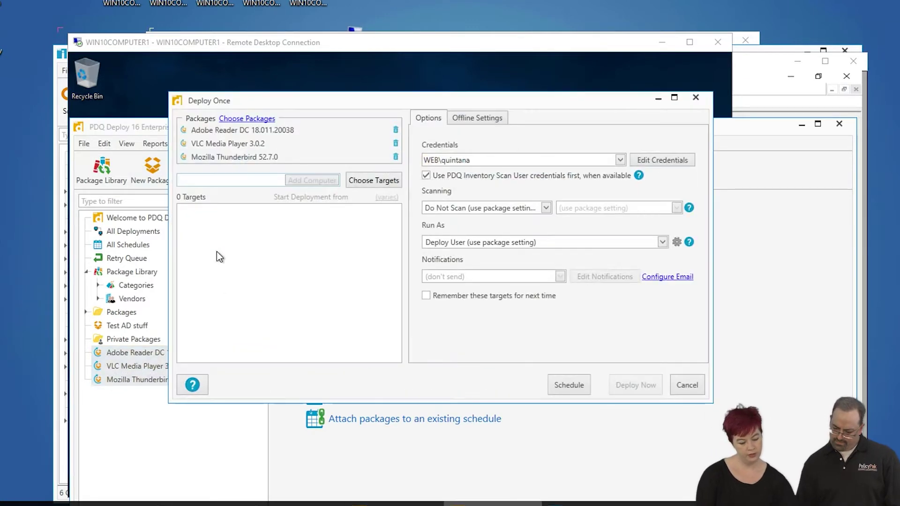
text(WIN)
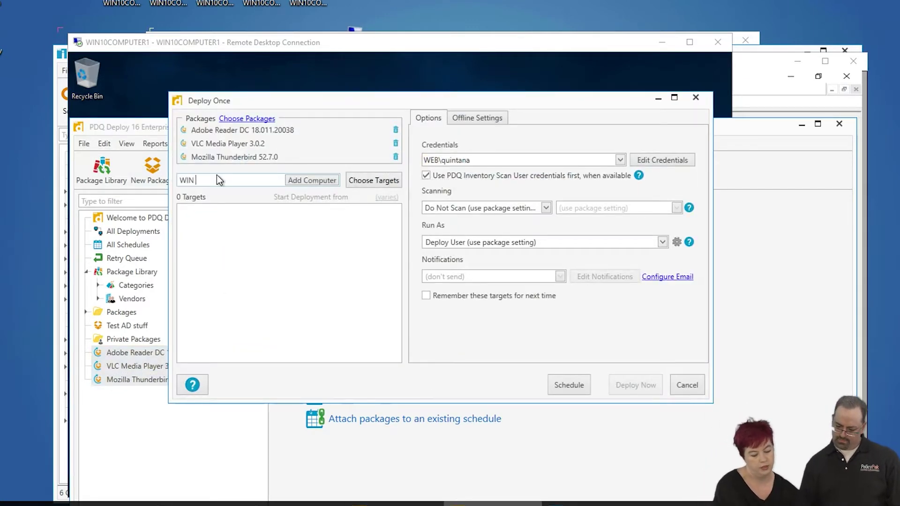
text(10)
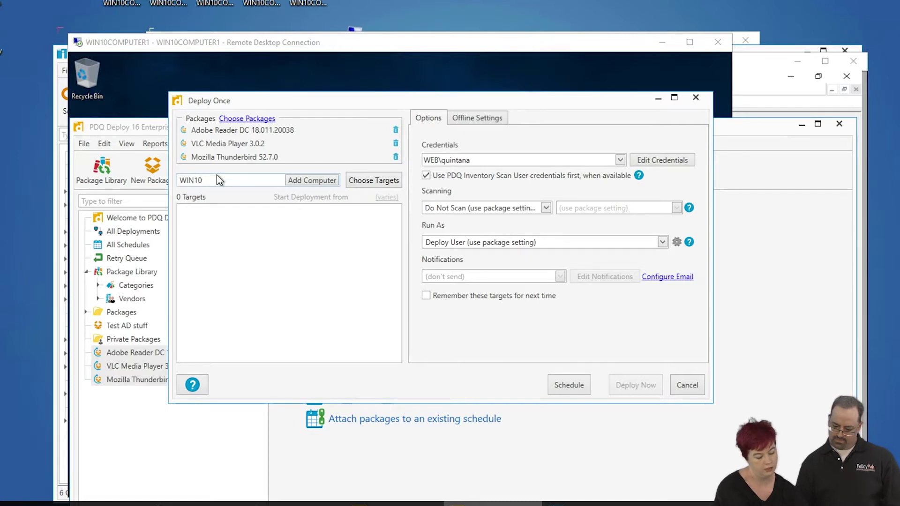
text(COMPUTER1)
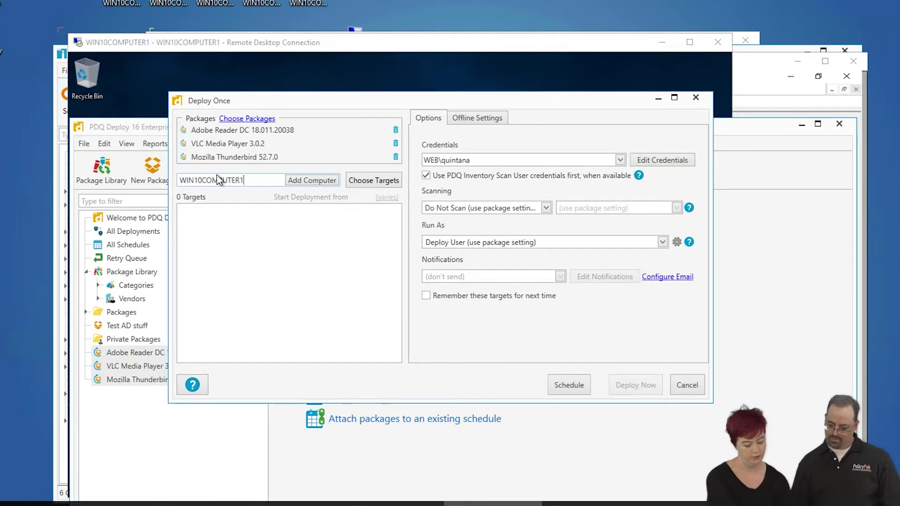
key(Return)
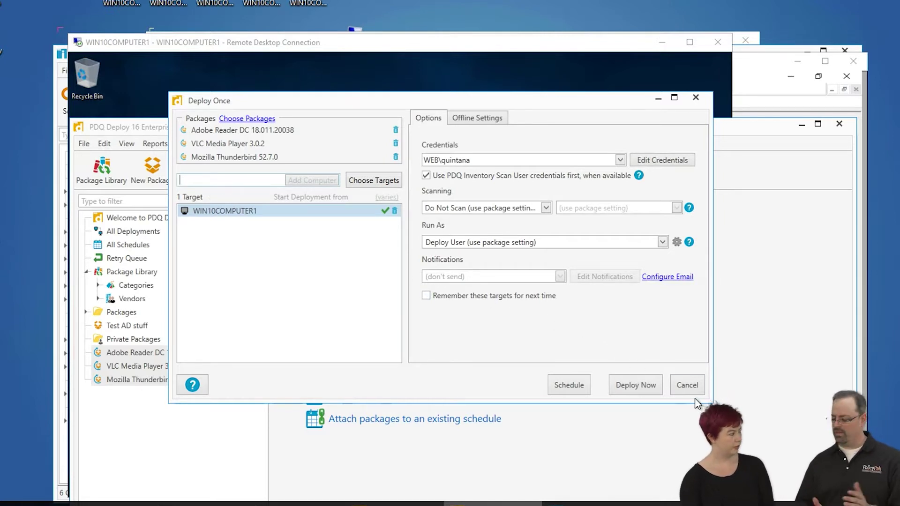
click(644, 385)
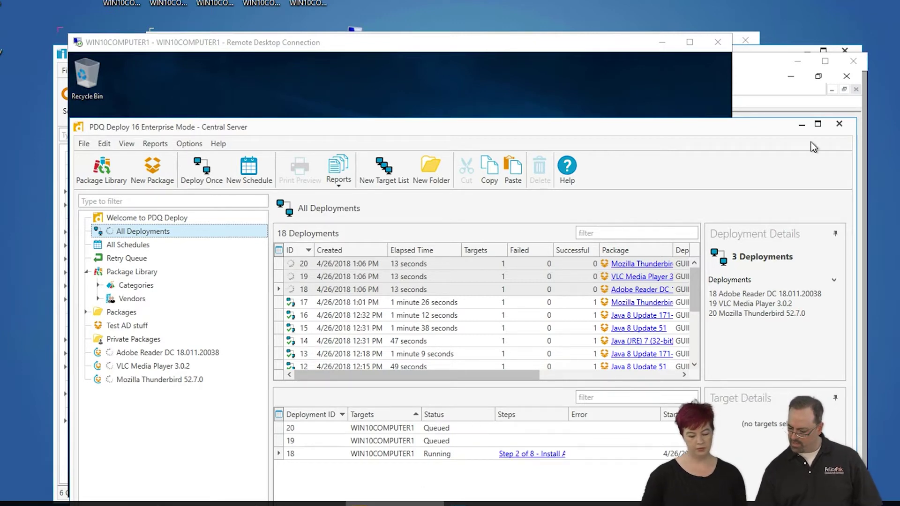
click(802, 125)
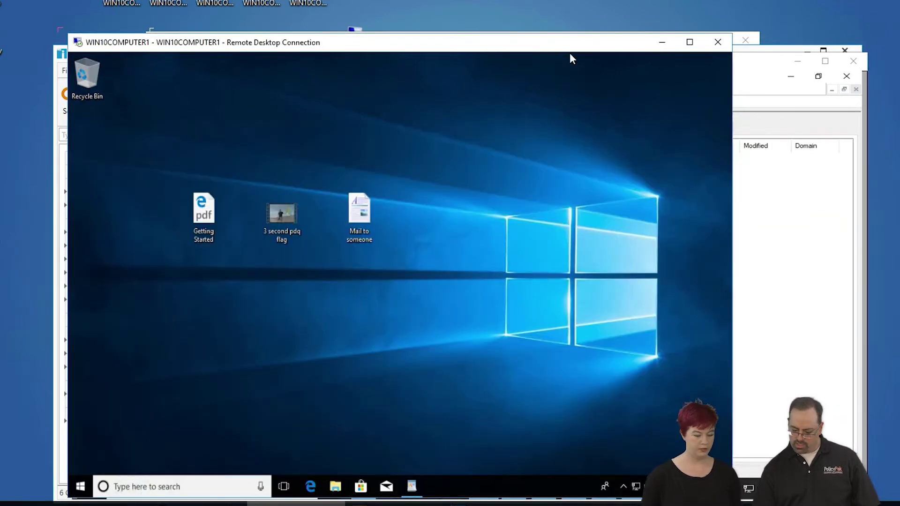
- On WIN10COMPUTER6, create a GPO 'Everyone wants these associaiions' linked to WEB_PolicyPak and edit it
click(412, 504)
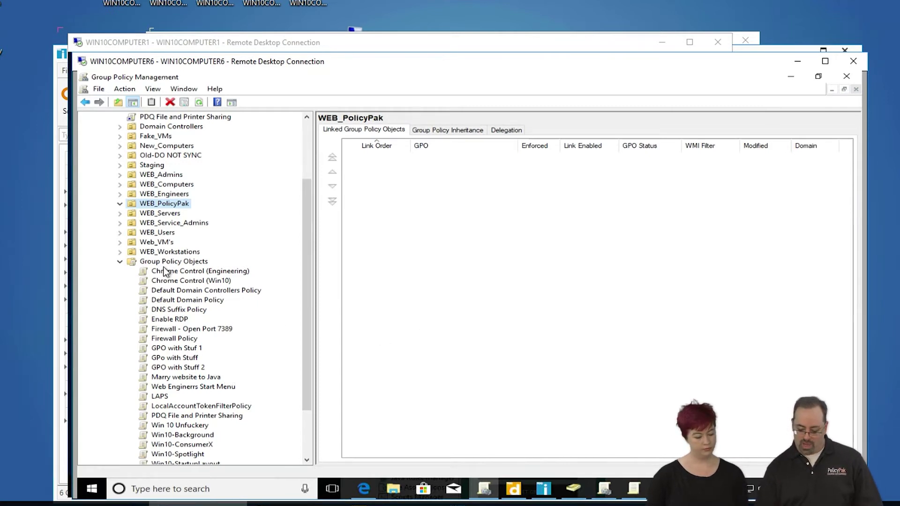
right_click(143, 208)
click(190, 211)
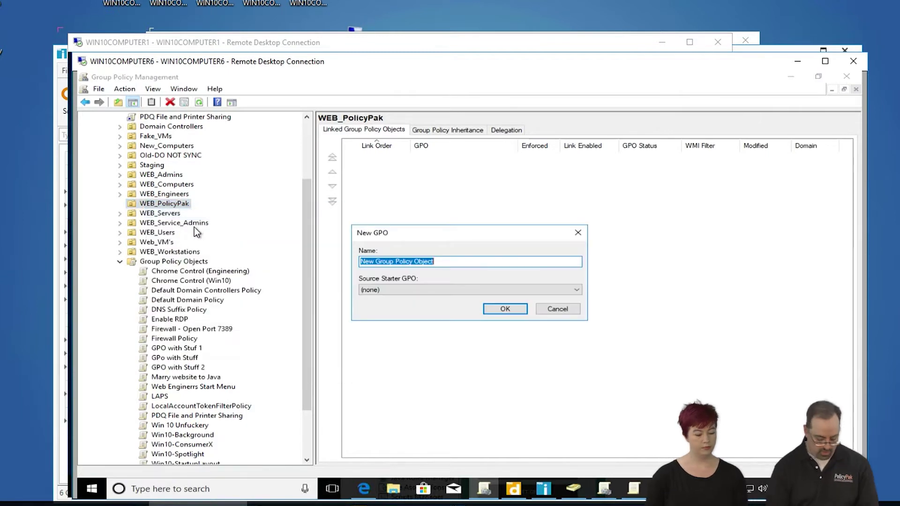
text(Everyone)
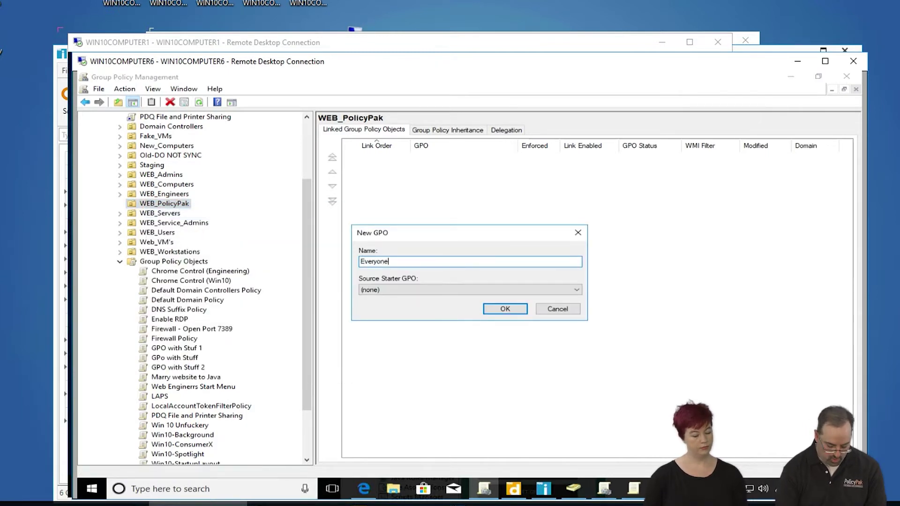
text( wants these associat)
key(BackSpace)
text(iions)
key(Return)
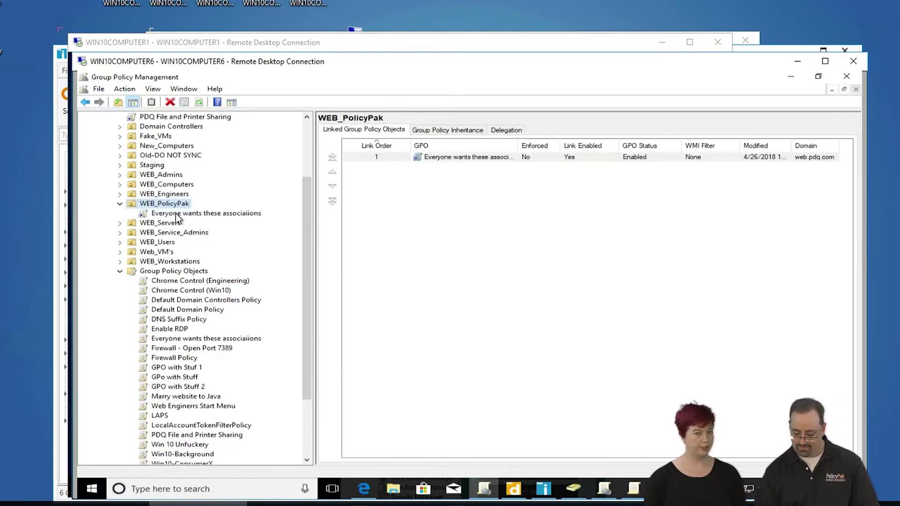
right_click(177, 214)
click(191, 217)
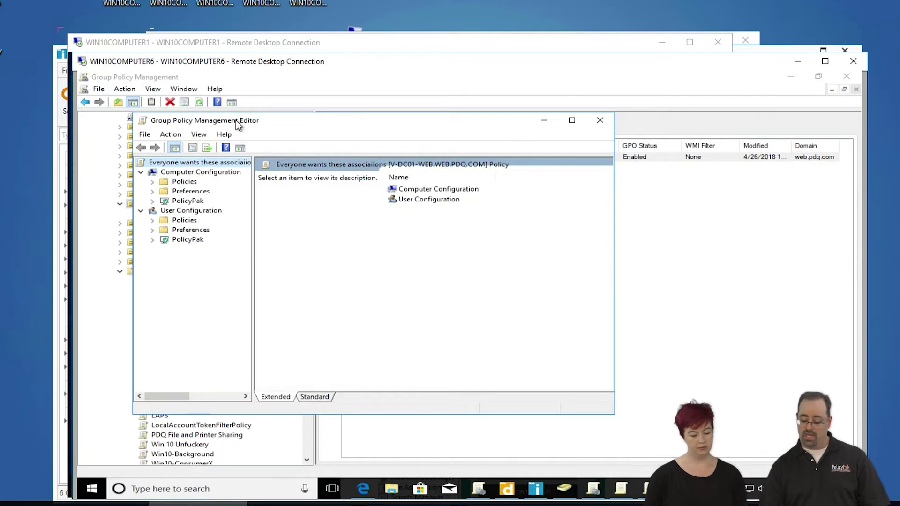
- Maximize the policy editor and bring up the Add menu in the empty File Associations Manager pane
double_click(235, 120)
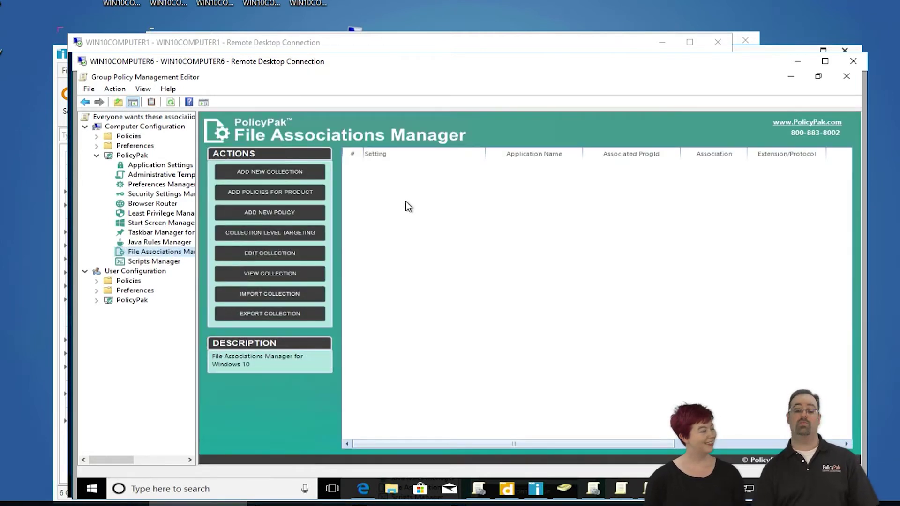
right_click(369, 187)
mouse_move(455, 191)
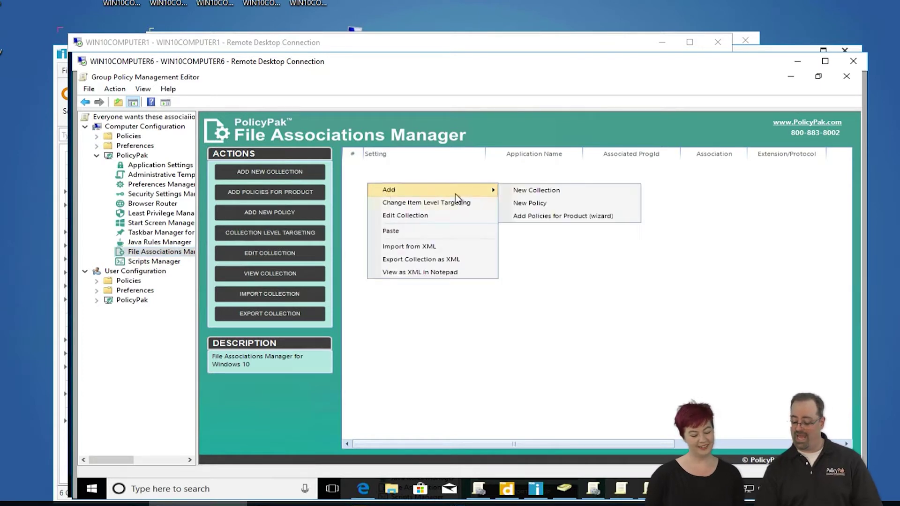
click(520, 209)
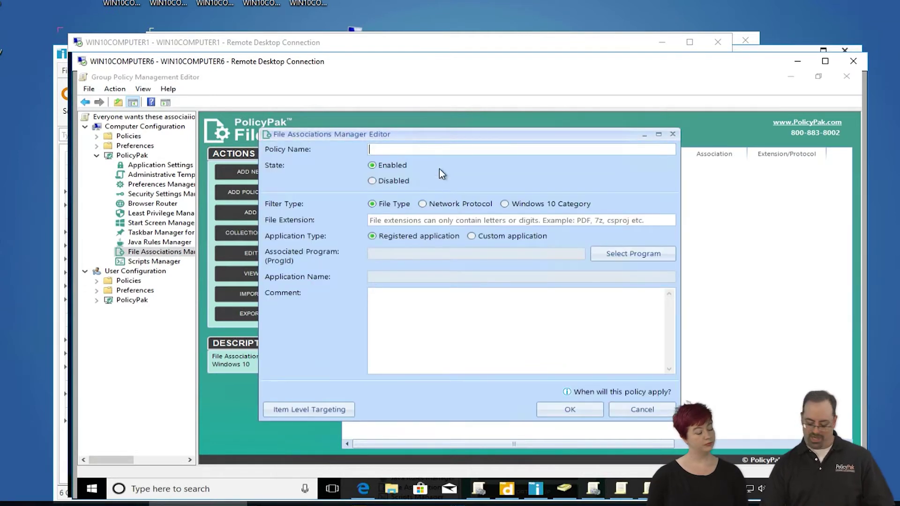
text(pdf)
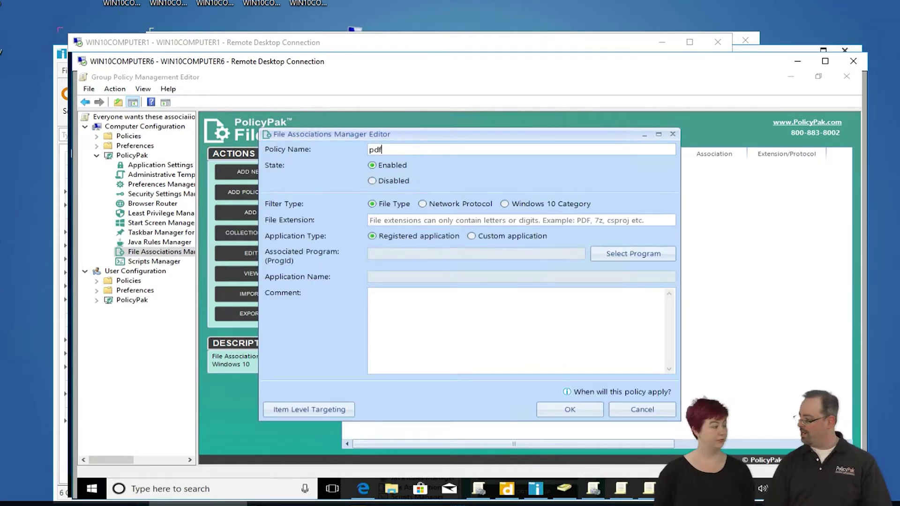
text( rule)
click(472, 218)
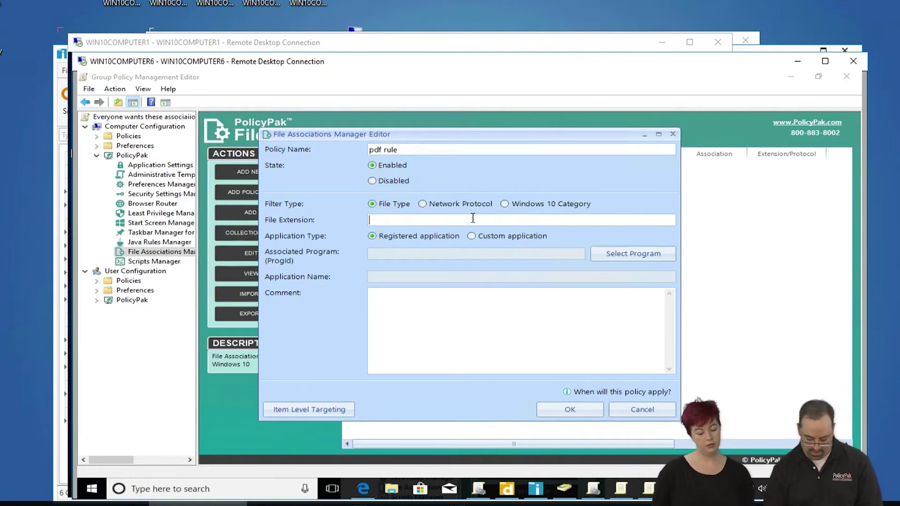
text(pdf)
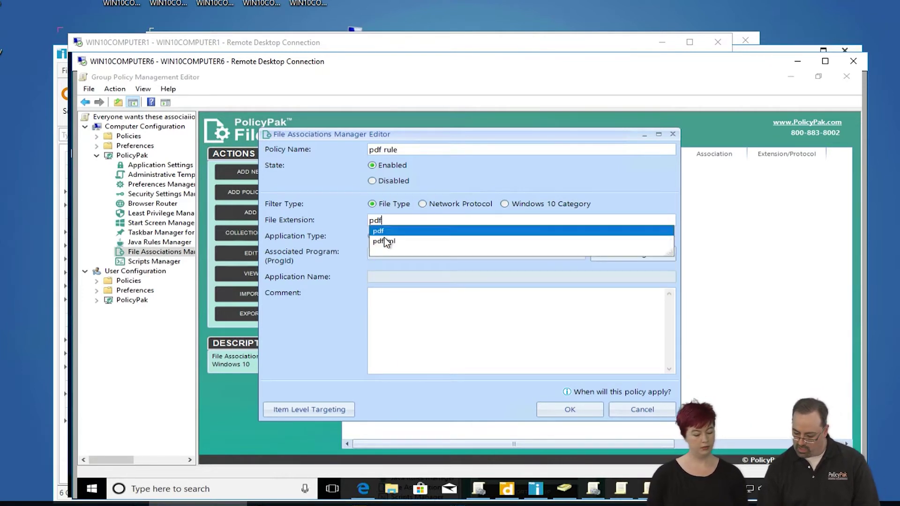
click(384, 232)
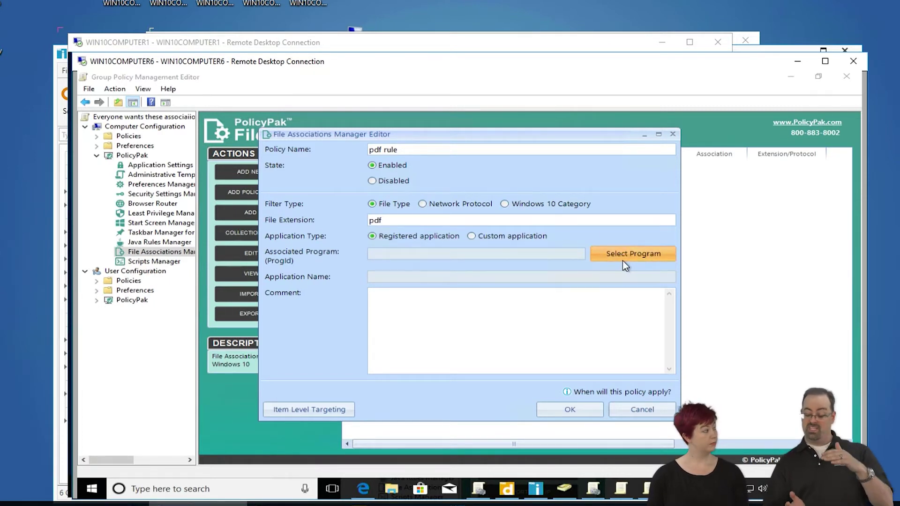
click(622, 260)
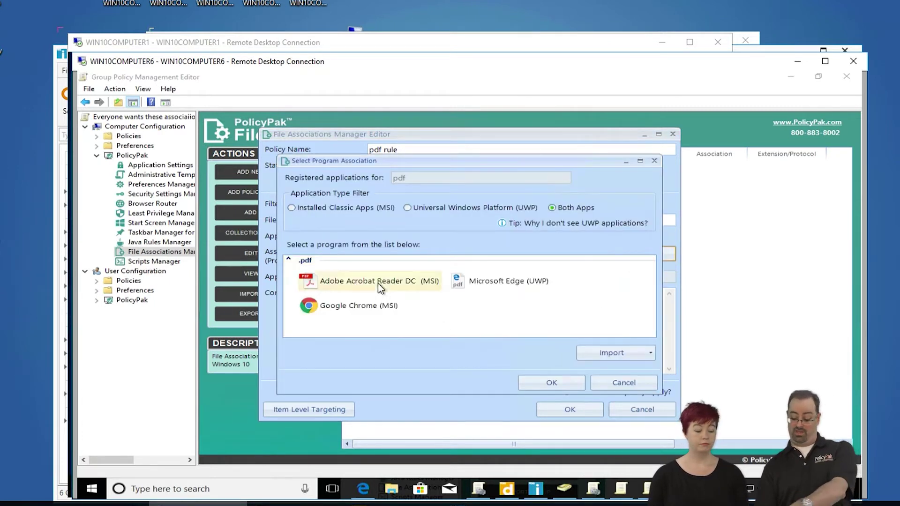
click(404, 283)
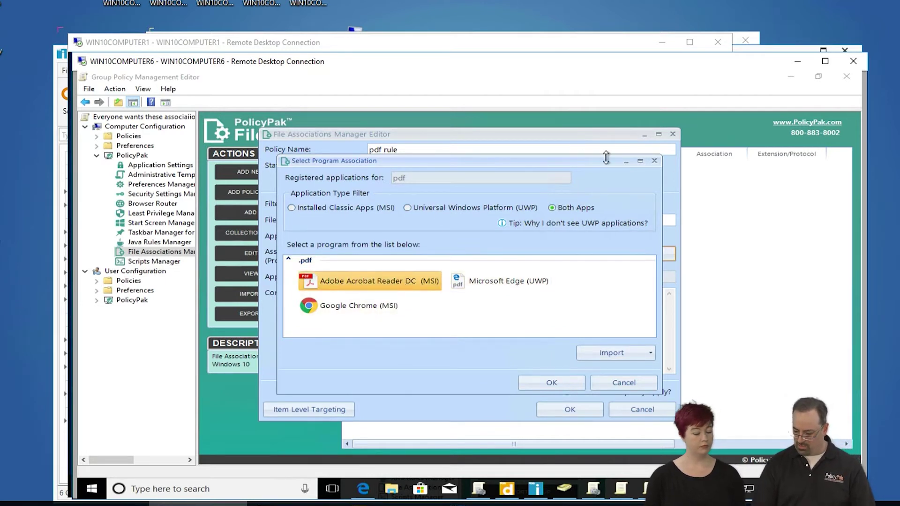
click(653, 161)
click(673, 135)
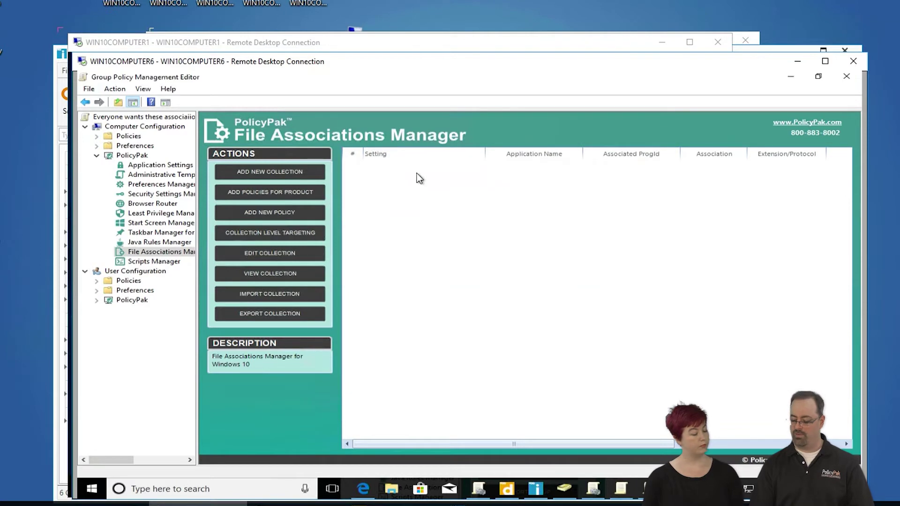
right_click(374, 177)
mouse_move(413, 181)
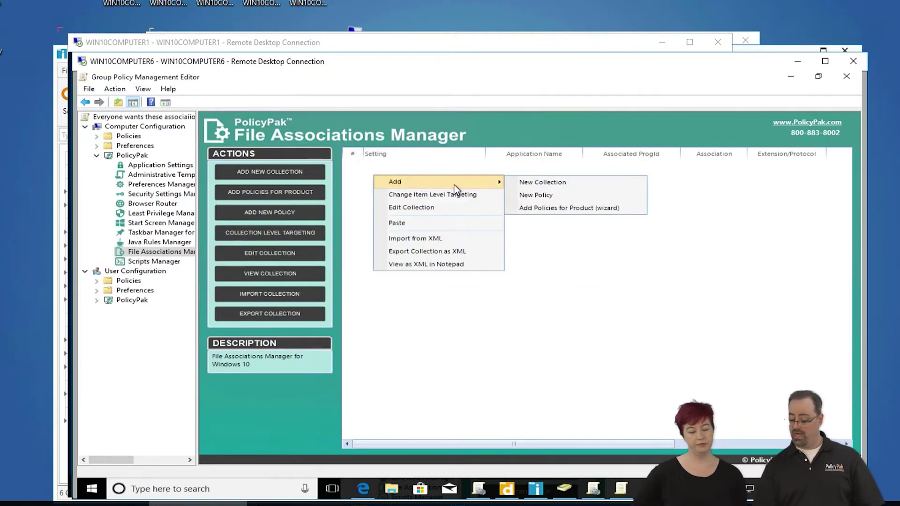
- Run the product wizard for Adobe Acrobat Reader DC (MSI) with all extensions and protocols checked
click(534, 208)
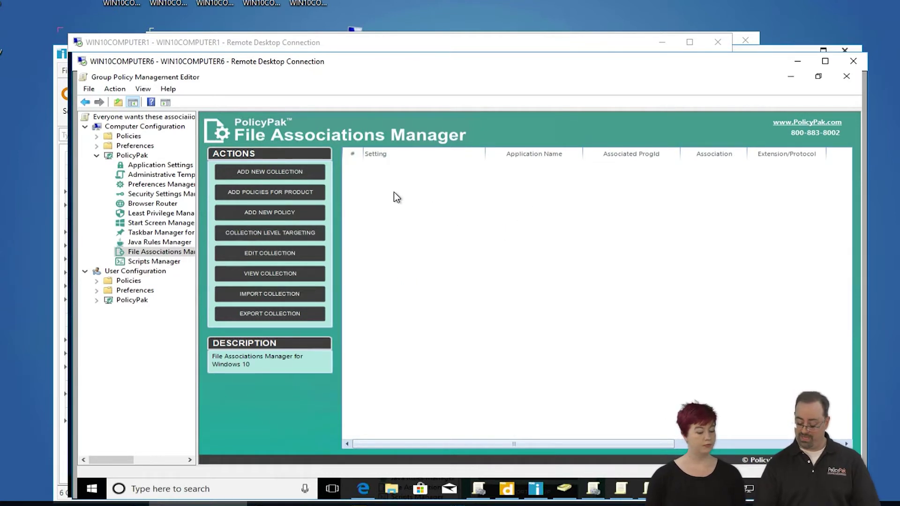
key(Return)
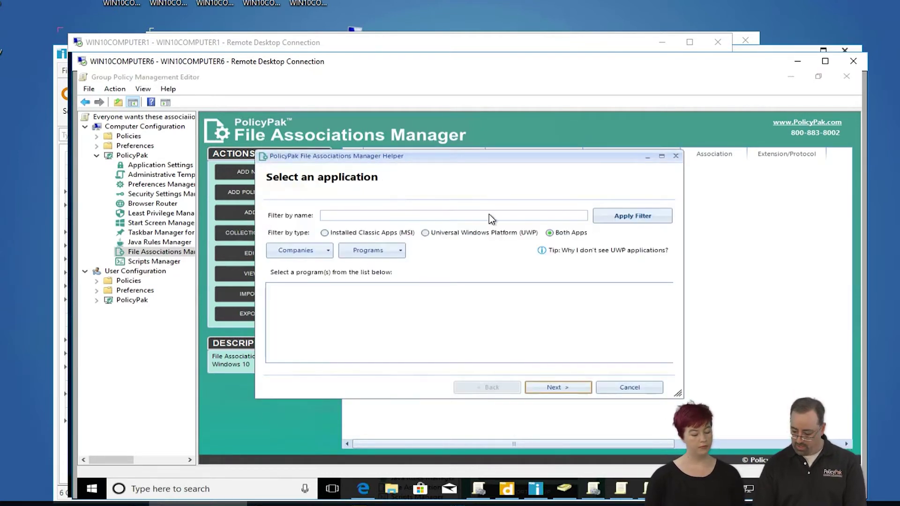
click(611, 222)
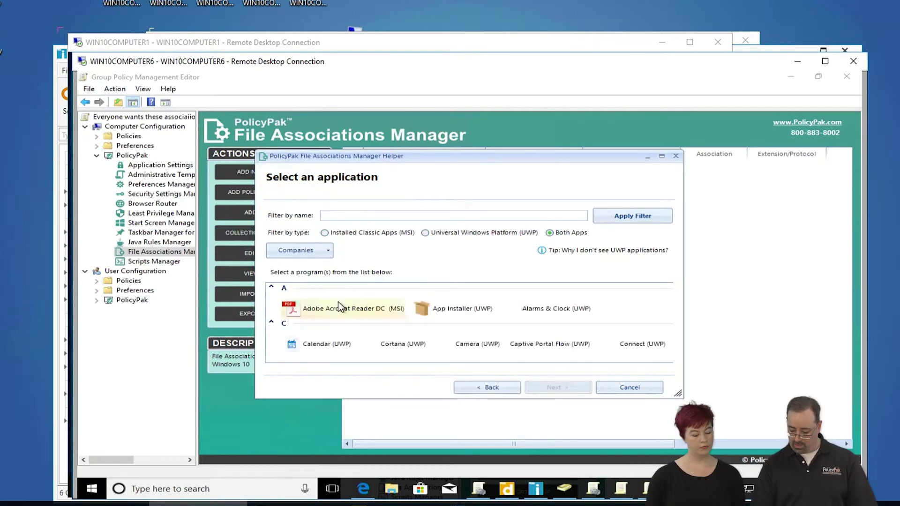
click(340, 305)
click(557, 387)
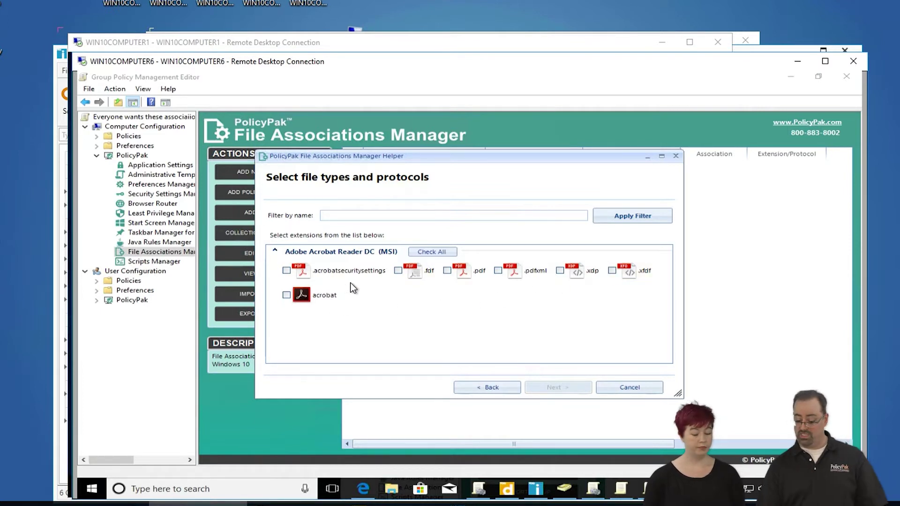
click(429, 252)
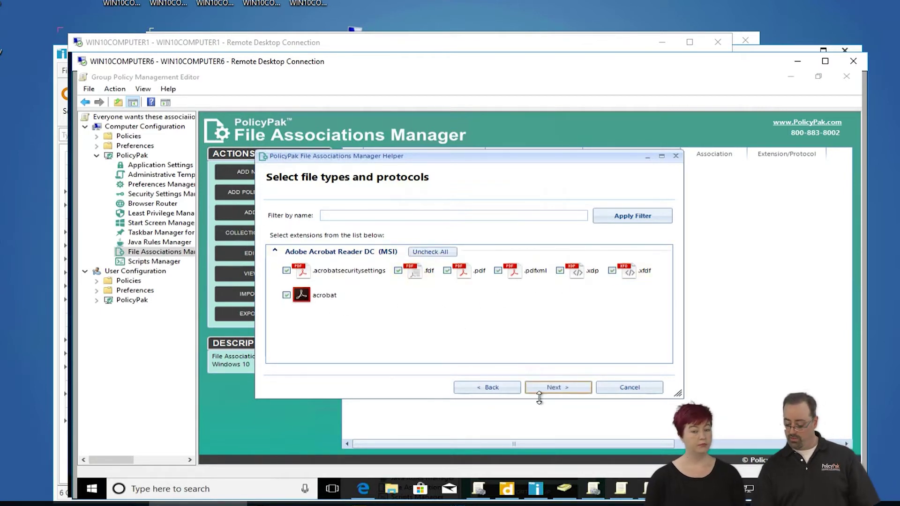
click(569, 389)
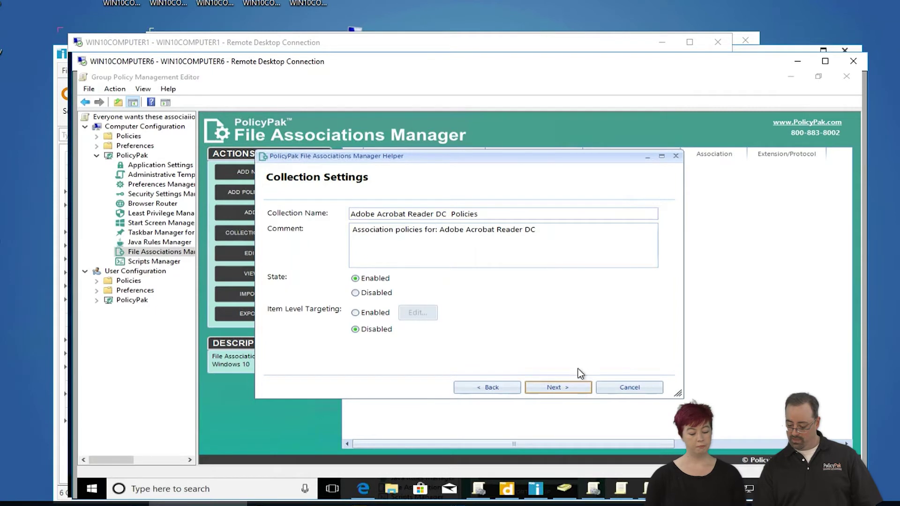
click(563, 391)
click(552, 388)
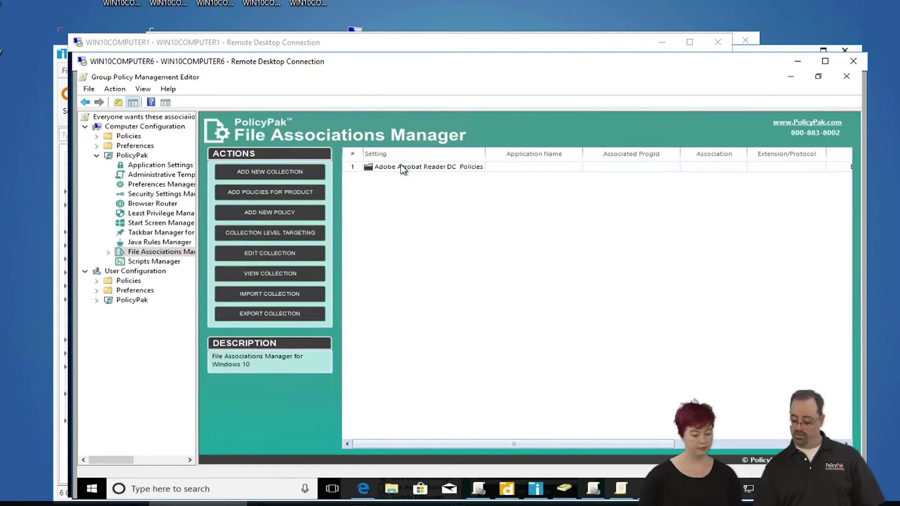
double_click(397, 166)
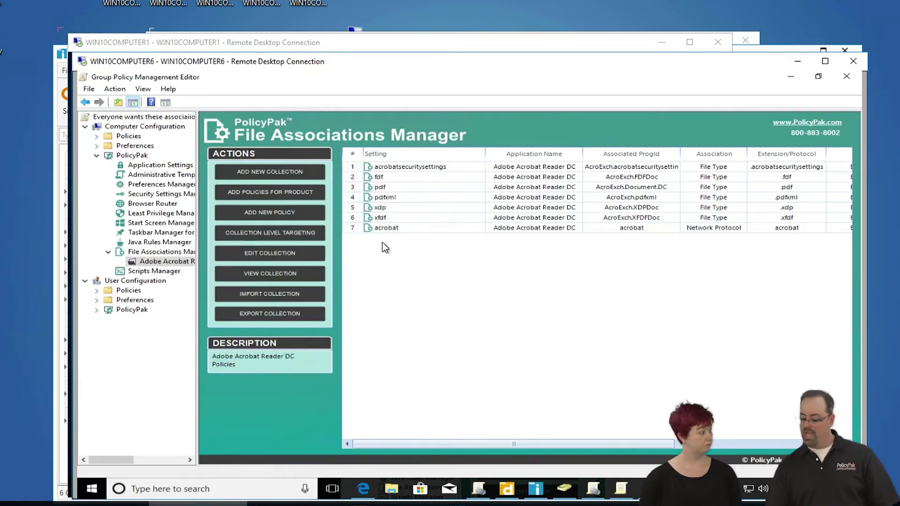
click(154, 251)
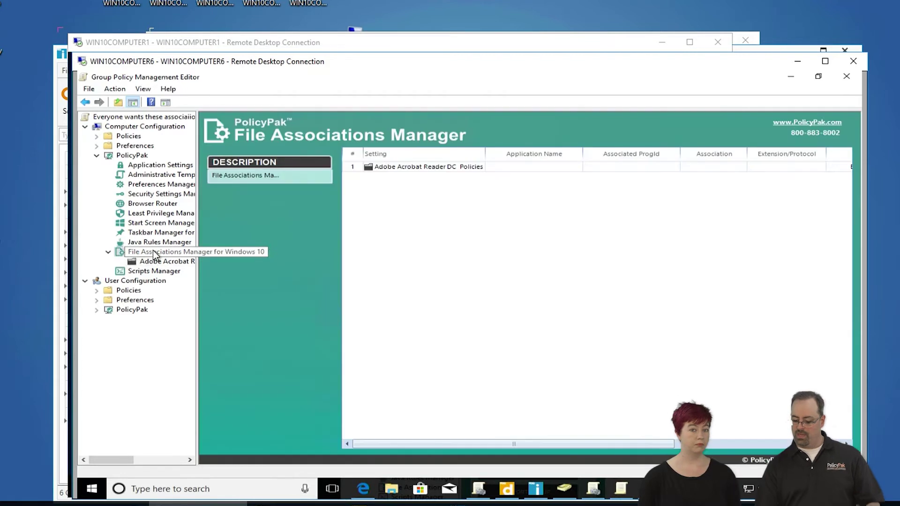
- Run the product wizard for VLC media player (MSI) with every media extension selected, then view its file types
right_click(367, 190)
mouse_move(373, 197)
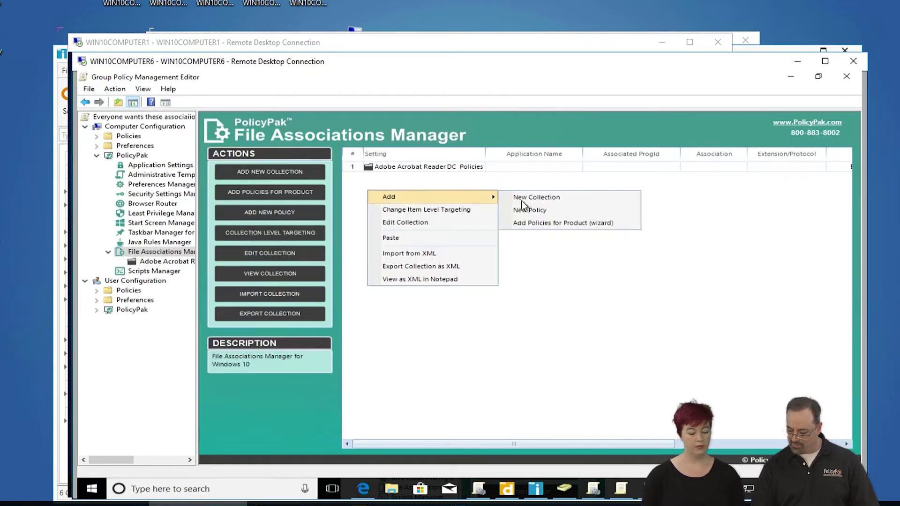
click(536, 223)
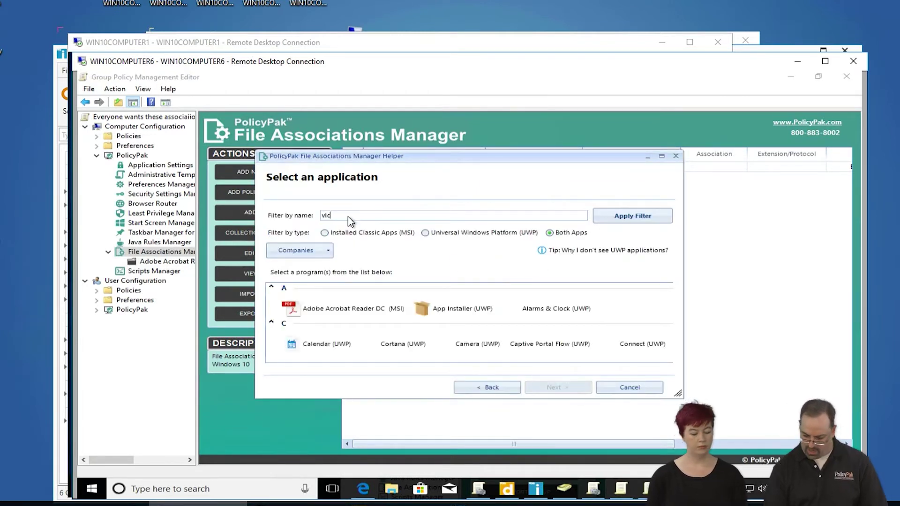
click(342, 302)
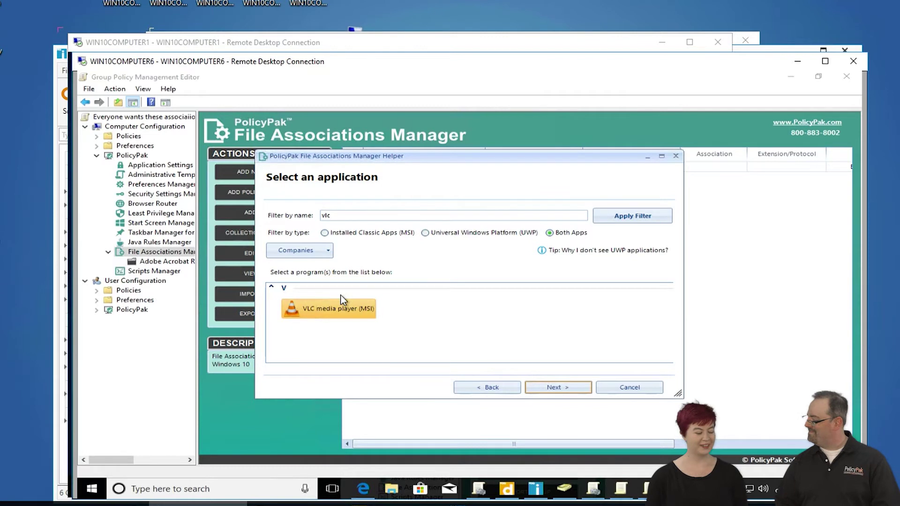
click(569, 384)
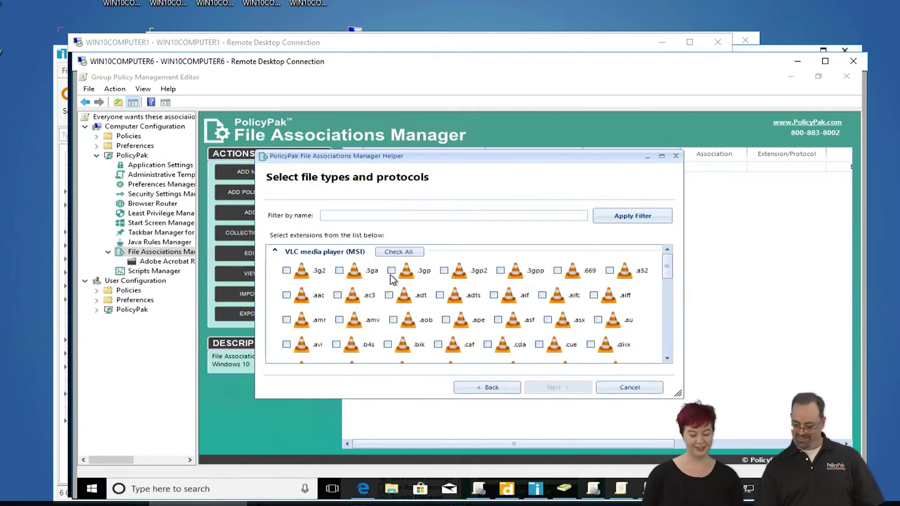
scroll(411, 284, down, 3)
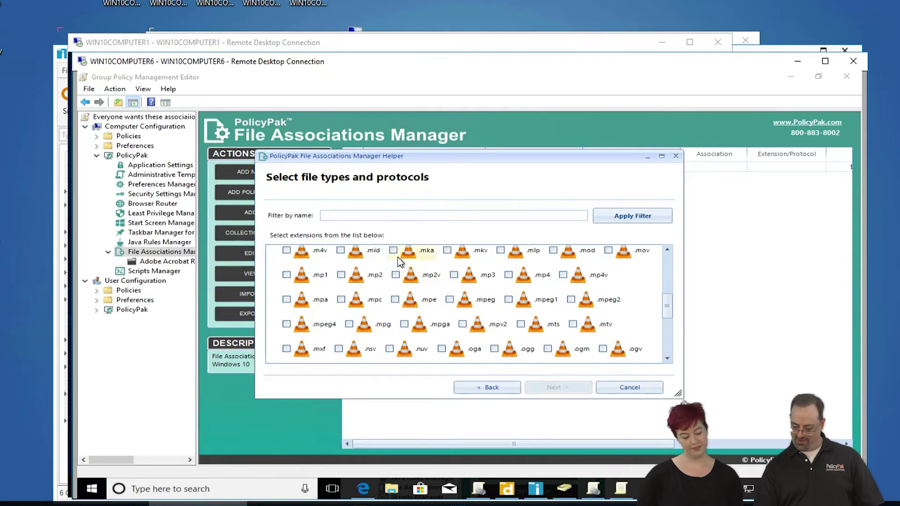
scroll(397, 257, up, 3)
click(393, 252)
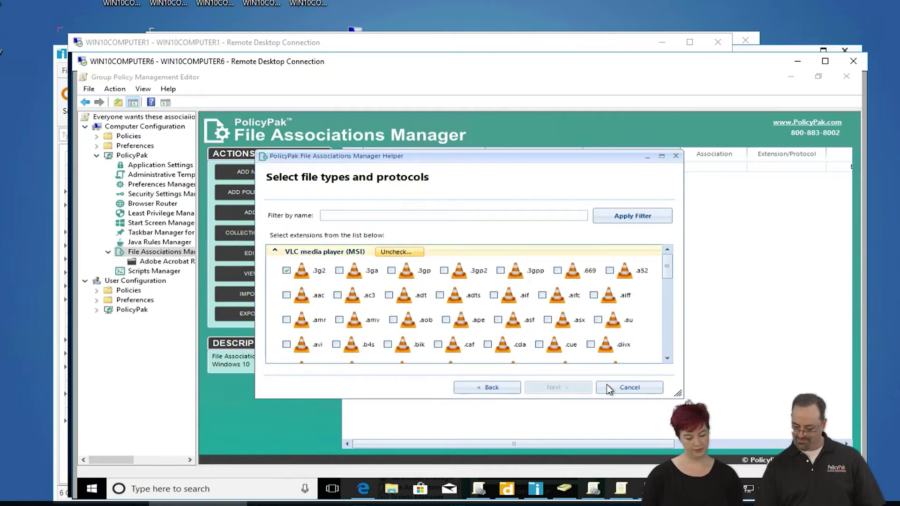
click(563, 383)
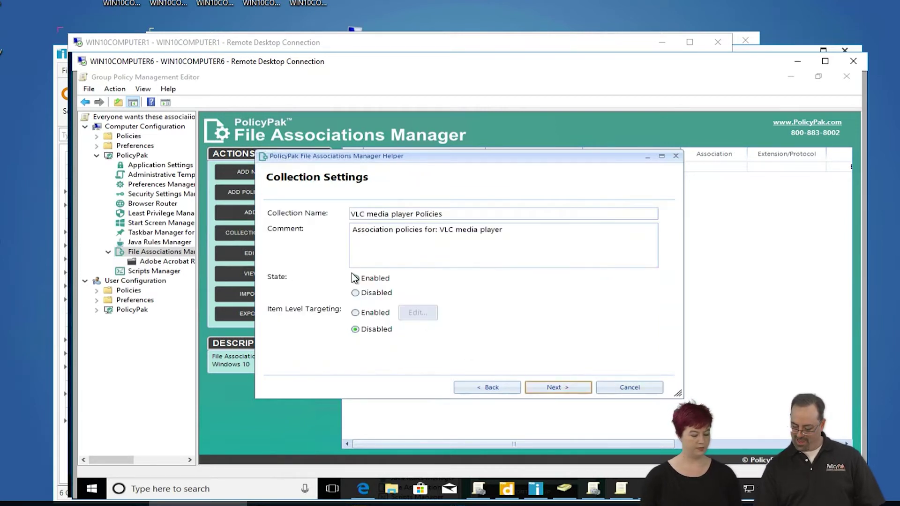
click(569, 390)
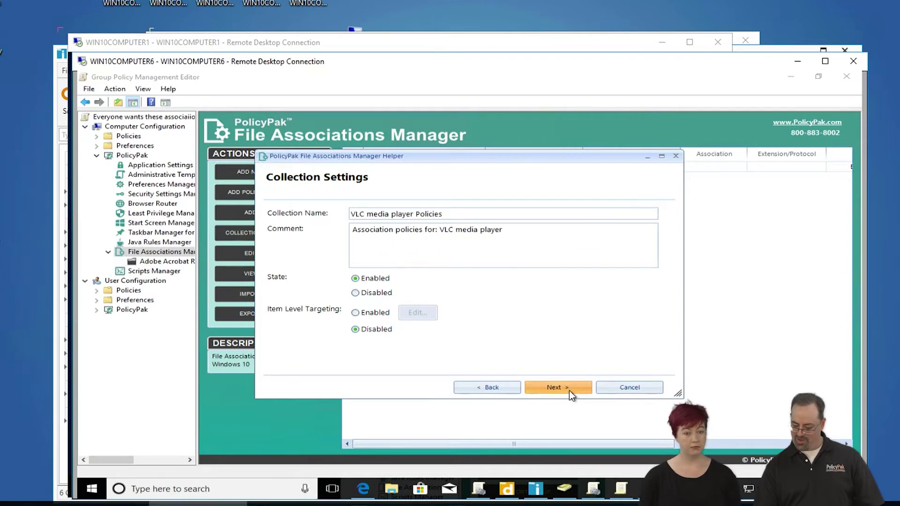
click(569, 390)
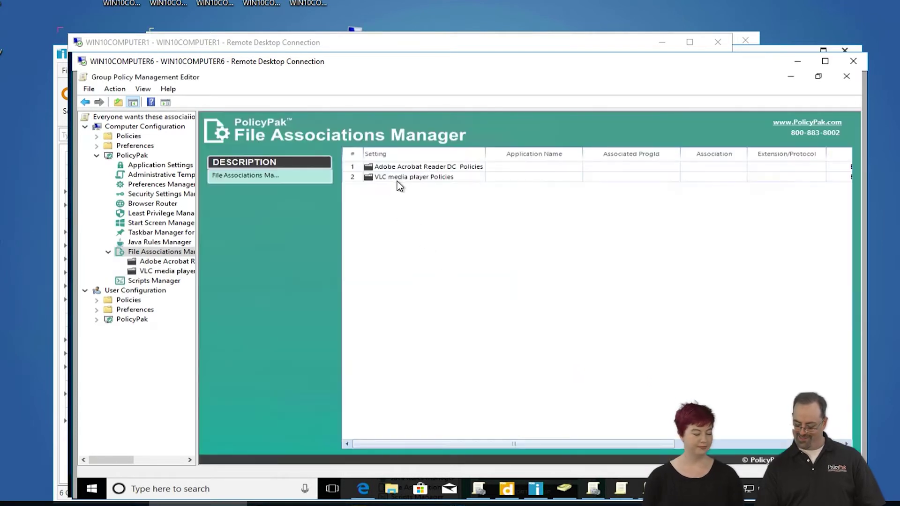
click(396, 177)
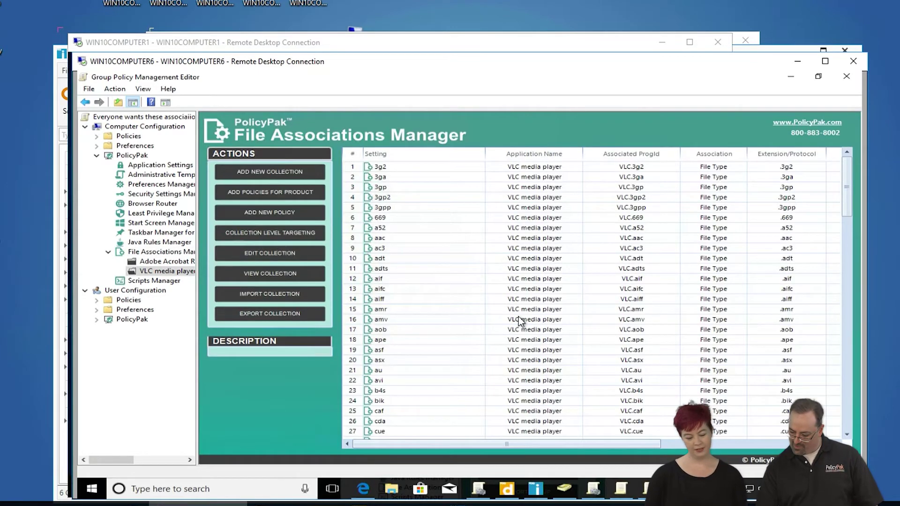
scroll(846, 254, down, 10)
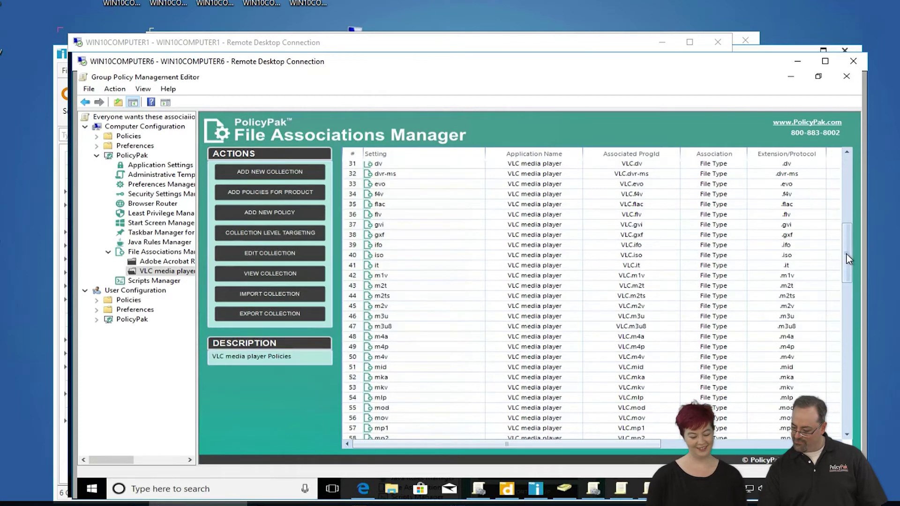
drag(854, 298, 842, 424)
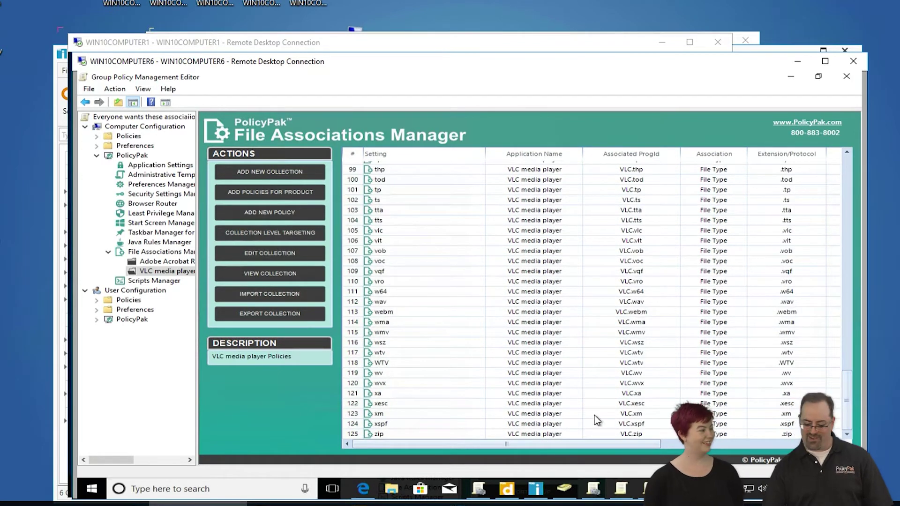
click(153, 249)
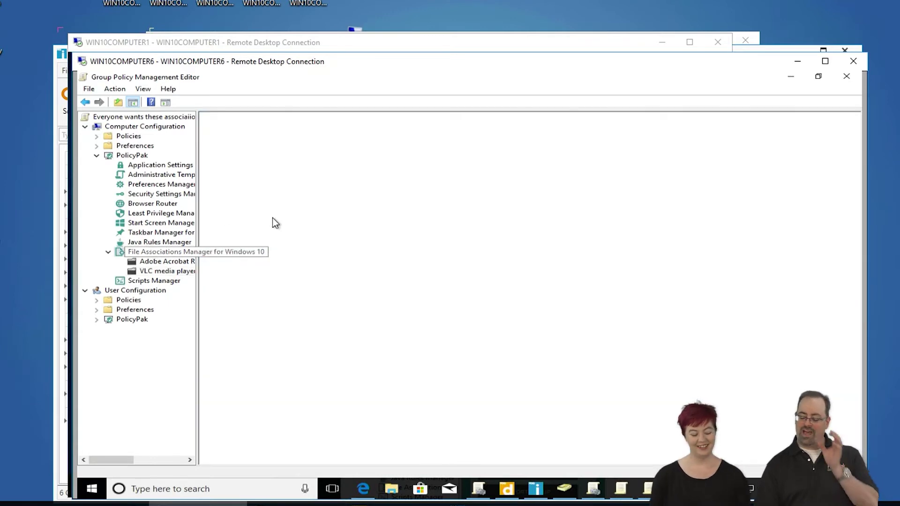
- Create a new policy 'mailto rule' set to the Network Protocol type with protocol mailto:
right_click(372, 209)
mouse_move(388, 217)
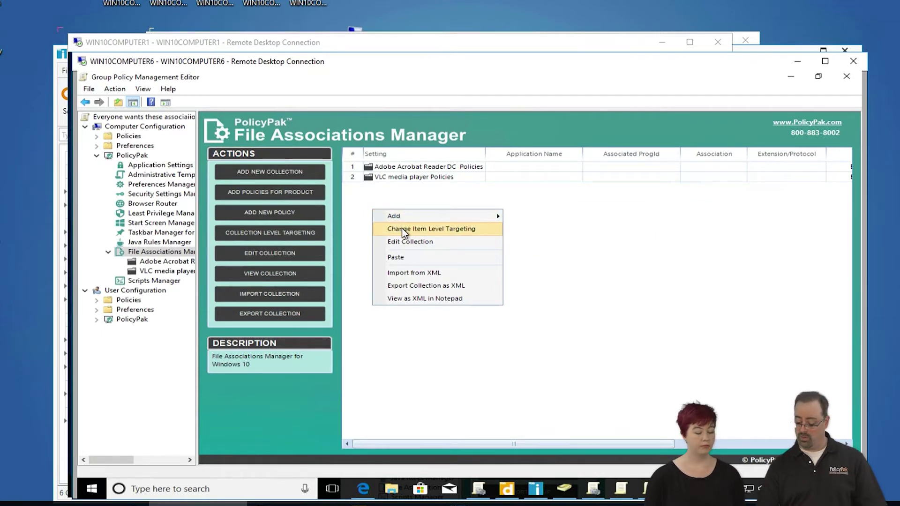
mouse_move(418, 219)
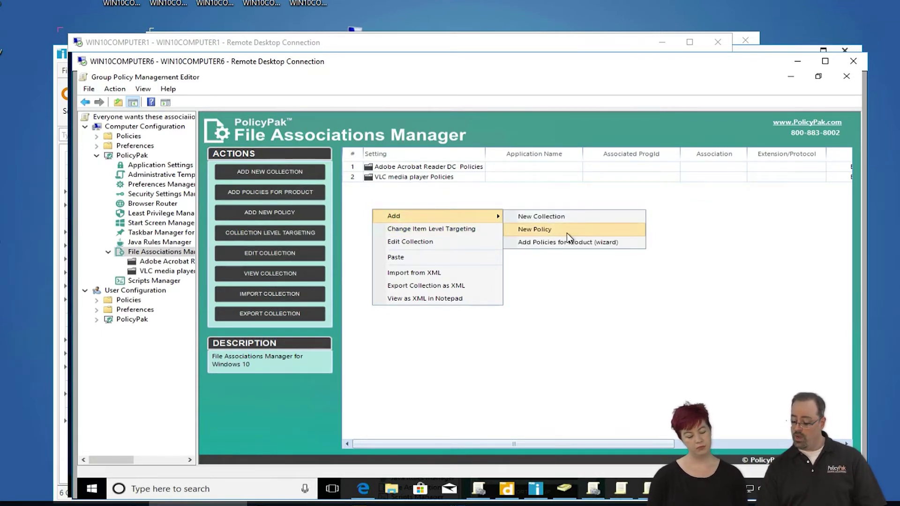
click(567, 232)
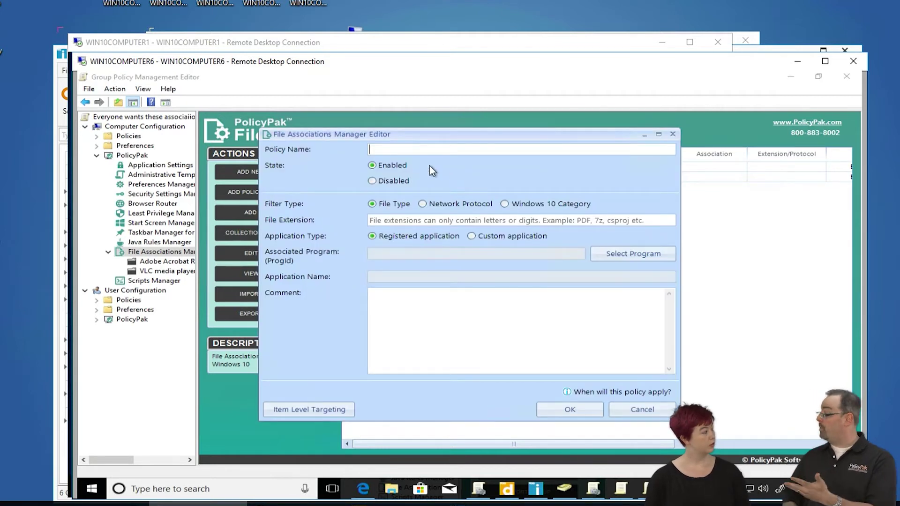
text(mailt)
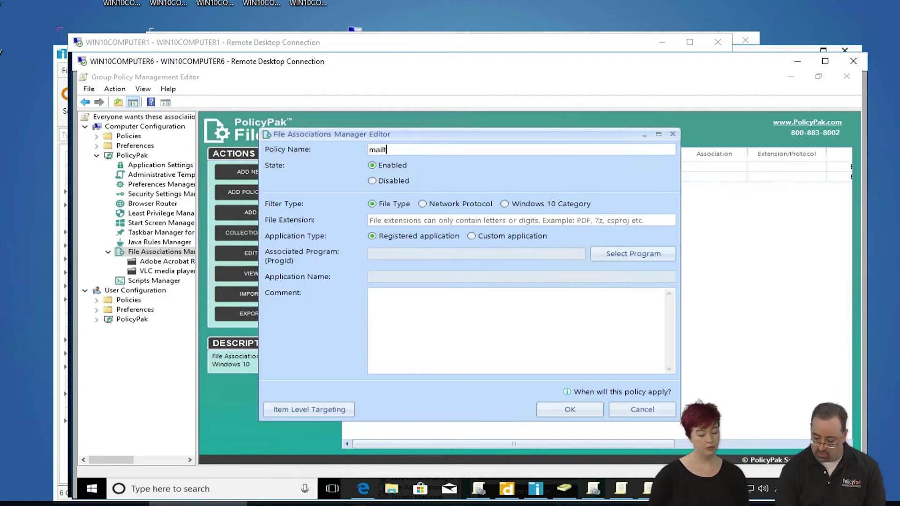
text(o rule)
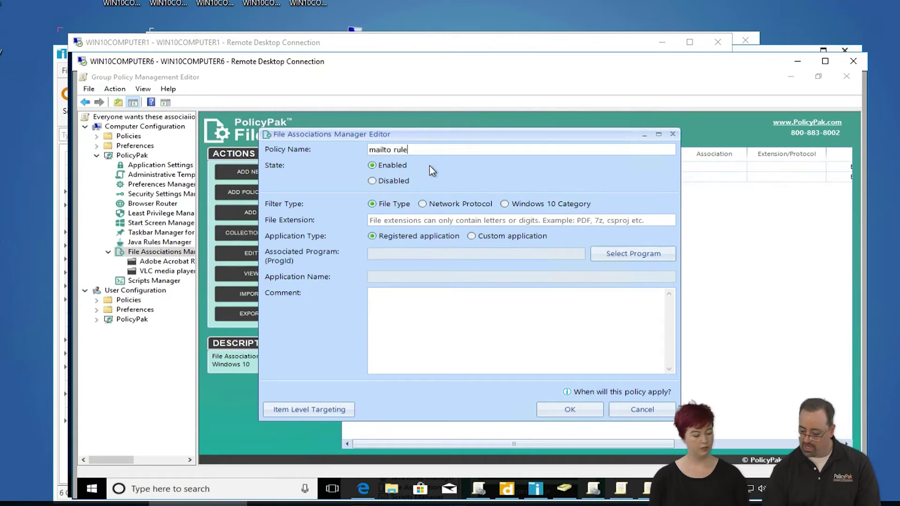
click(429, 203)
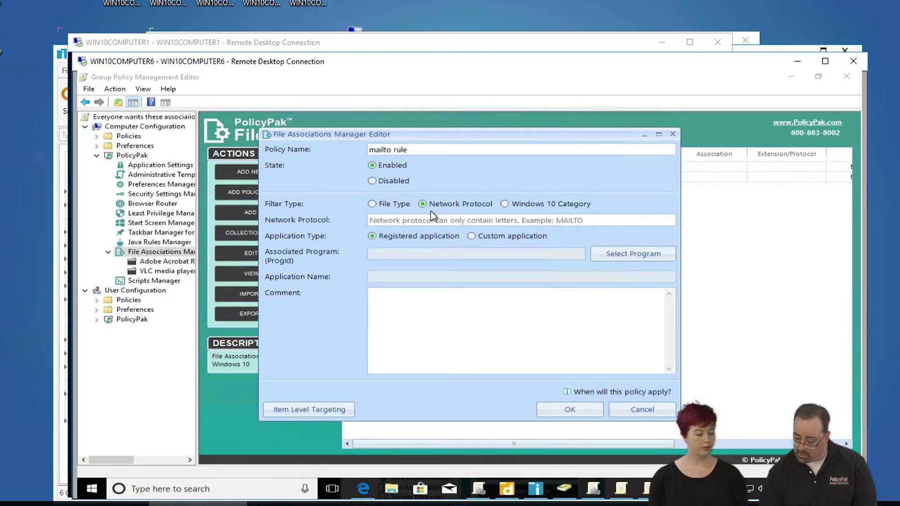
click(421, 221)
text(mailto:)
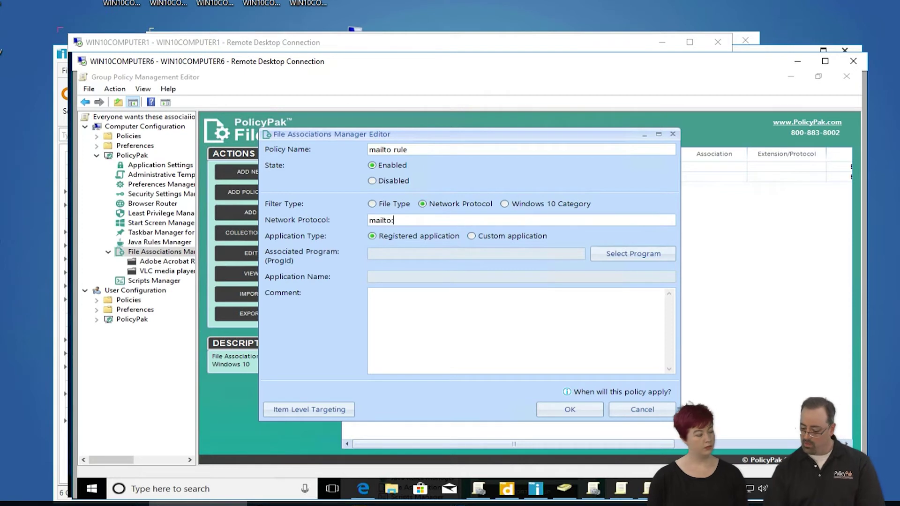
click(622, 253)
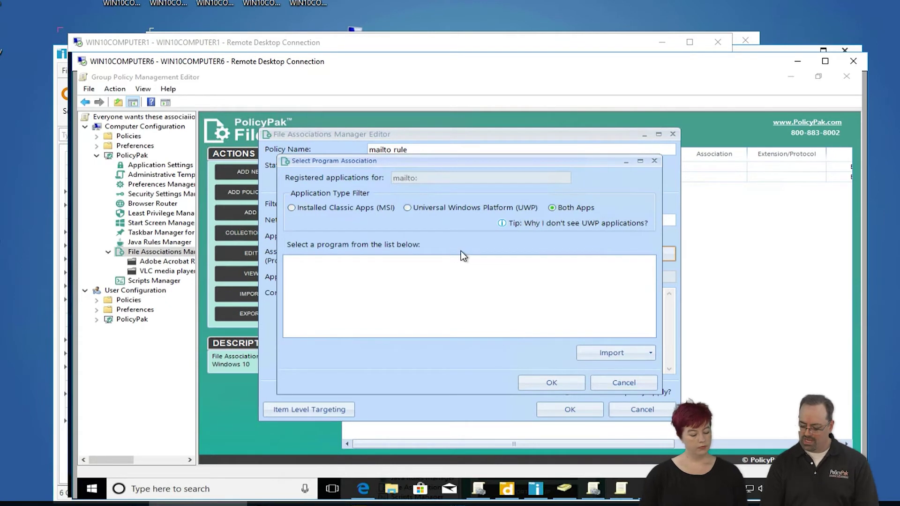
- Change the protocol to 'mailto' without the colon, assign Thunderbird (Thunderbird.Url.mailto), and save the rule
drag(421, 161, 451, 145)
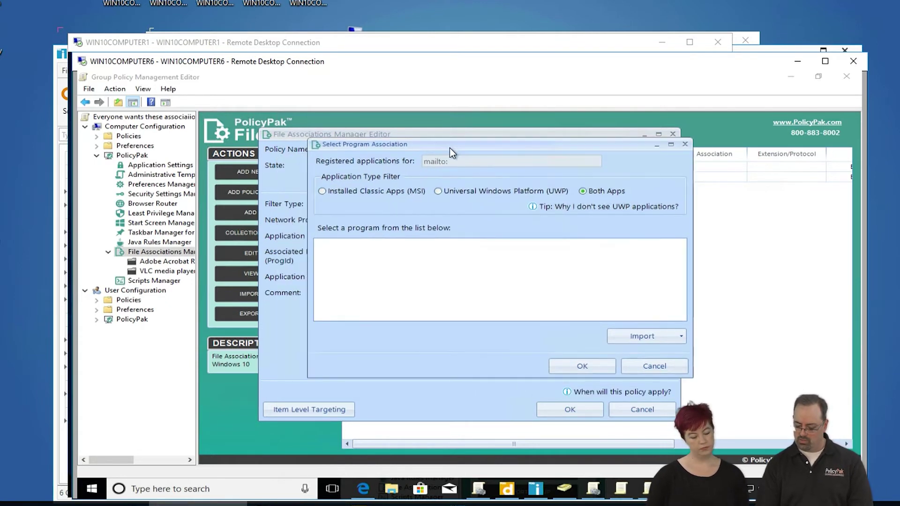
click(677, 368)
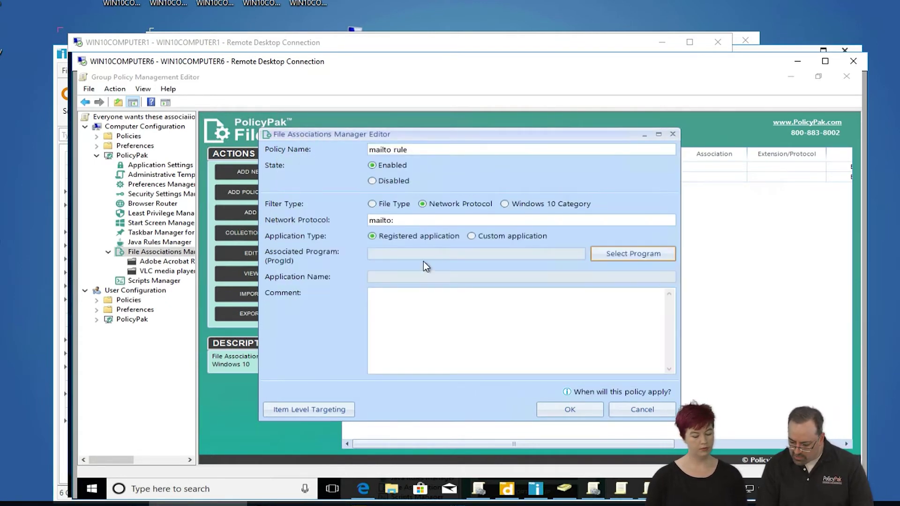
click(438, 220)
key(BackSpace)
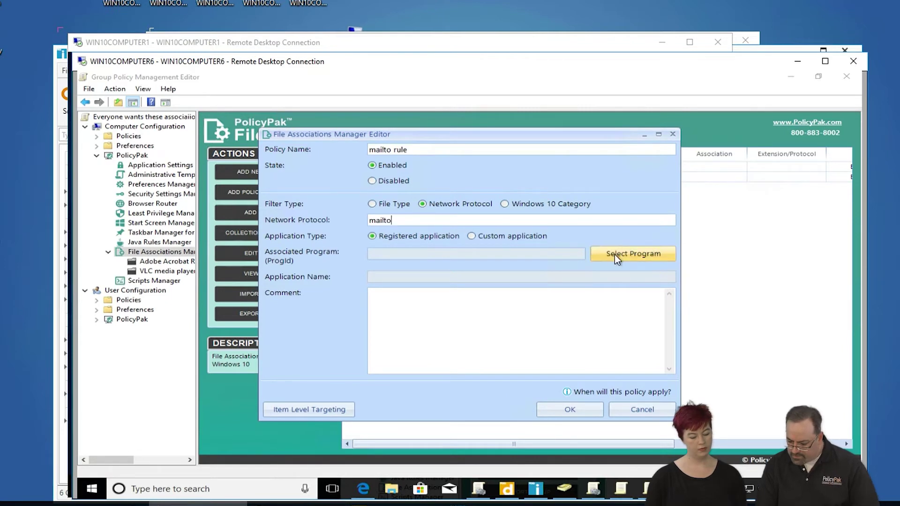
key(Return)
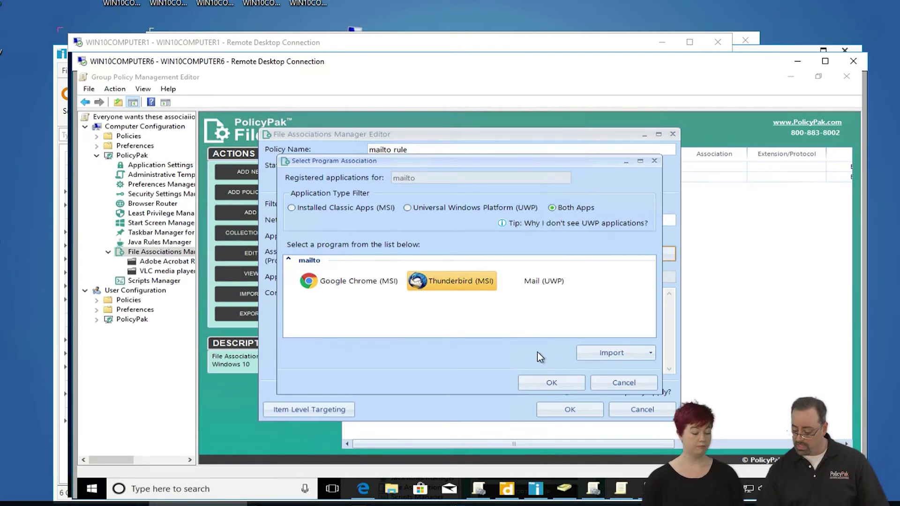
click(549, 383)
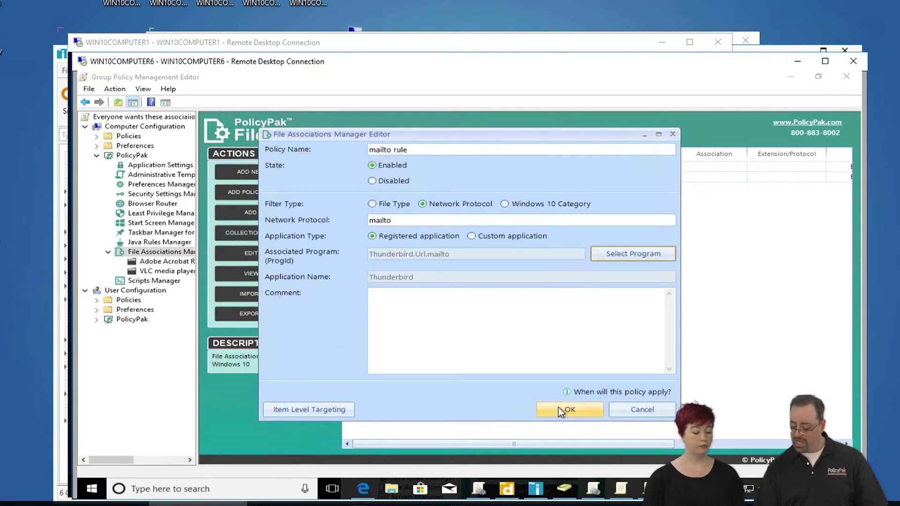
click(558, 406)
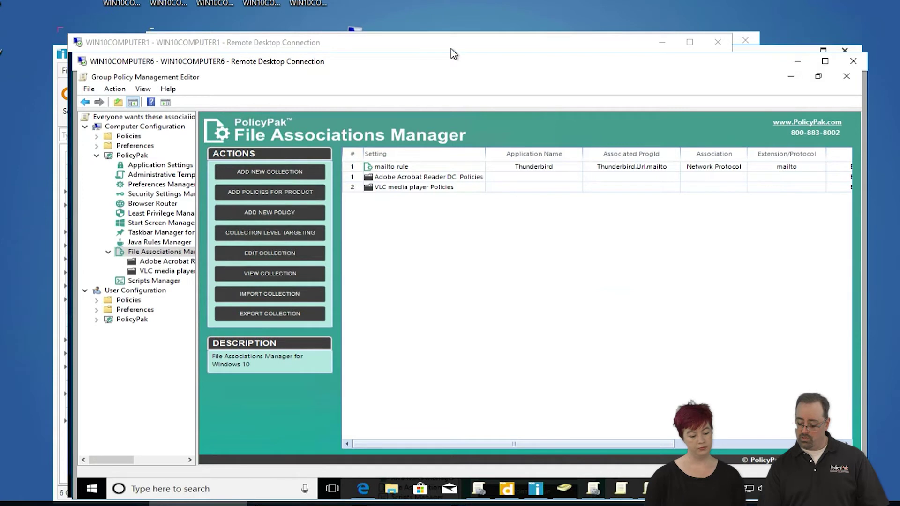
- Check deployment 20's progress in PDQ Deploy, then return to the WIN10COMPUTER1 desktop
click(392, 47)
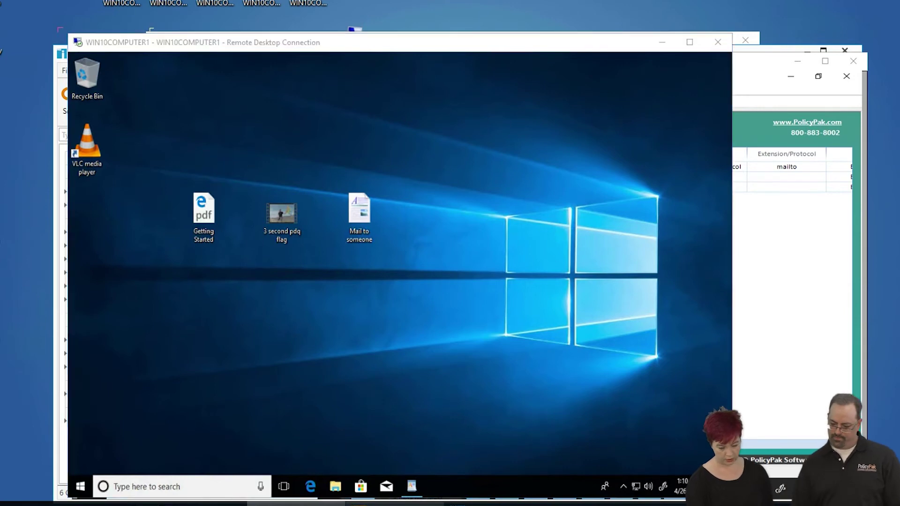
click(395, 504)
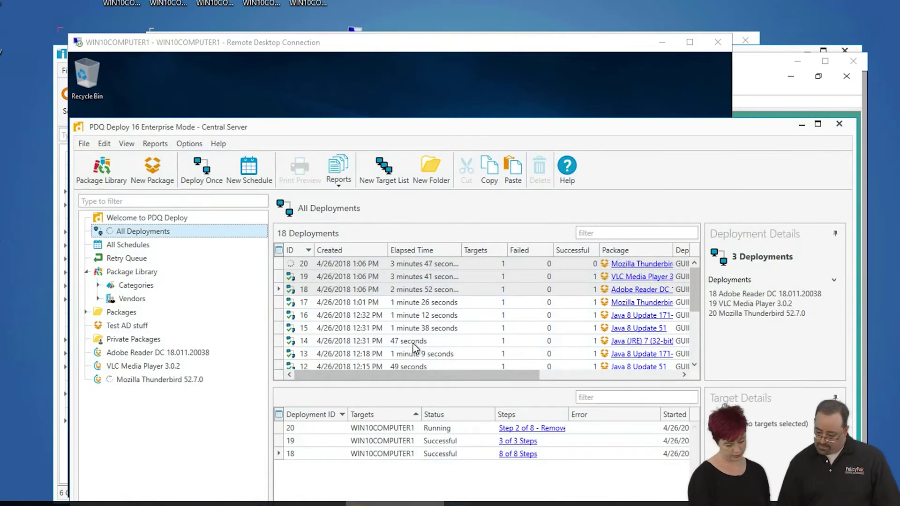
click(450, 264)
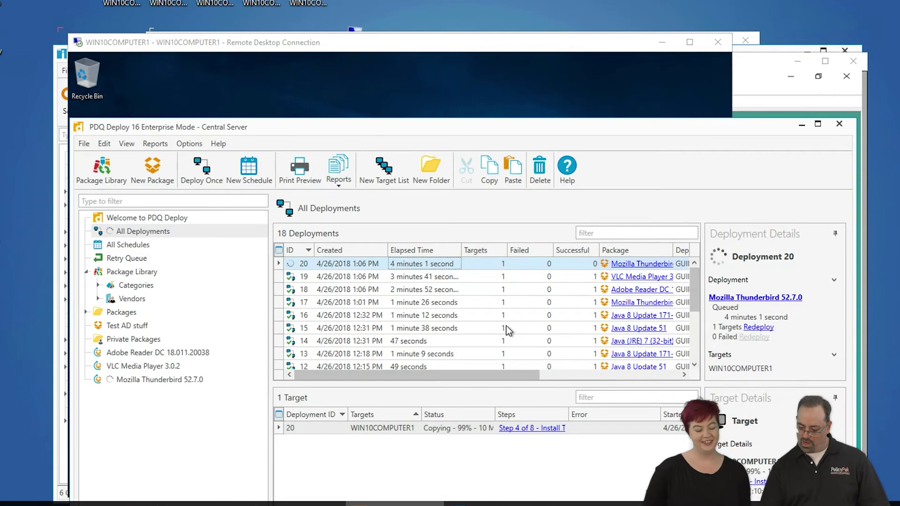
click(400, 108)
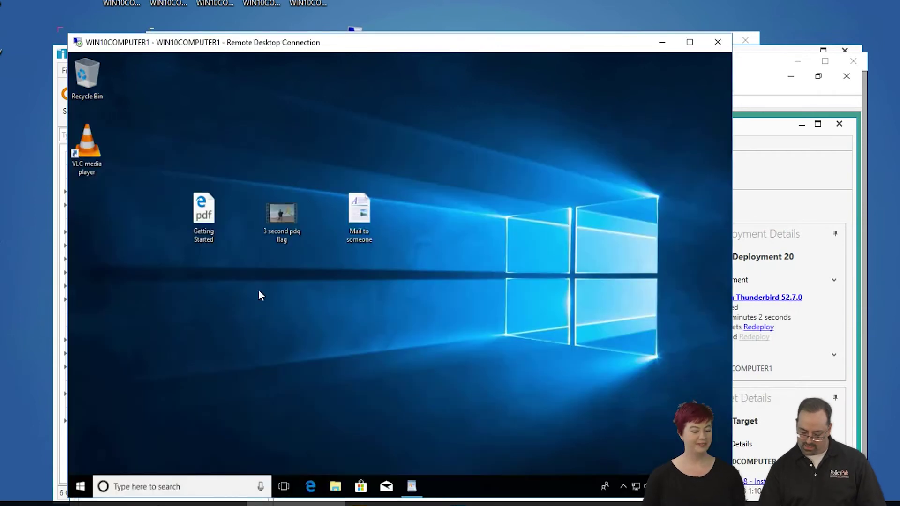
- Open Control Panel's installed programs list on the client and refresh it
click(80, 487)
text(cont)
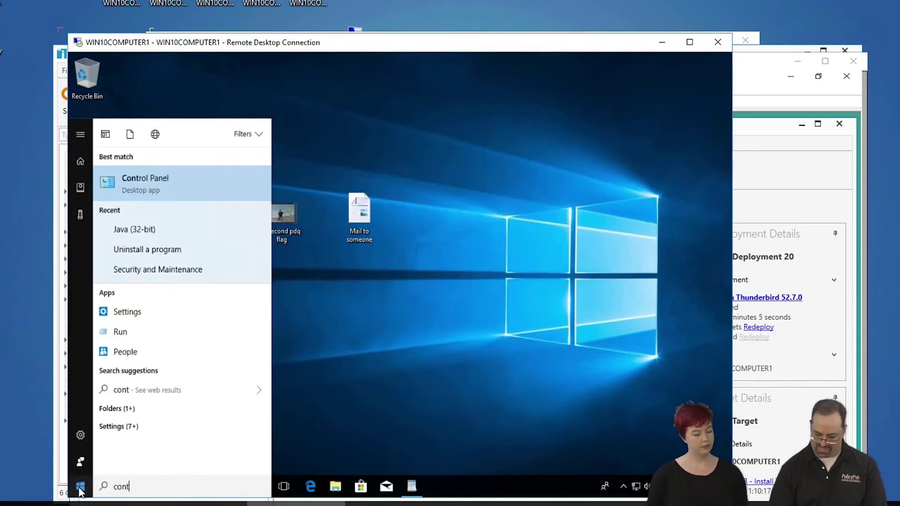
key(Return)
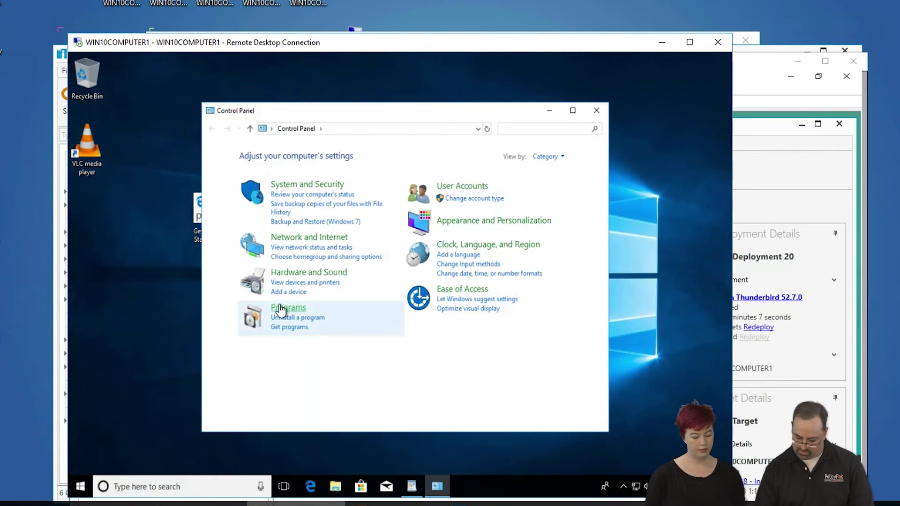
click(282, 317)
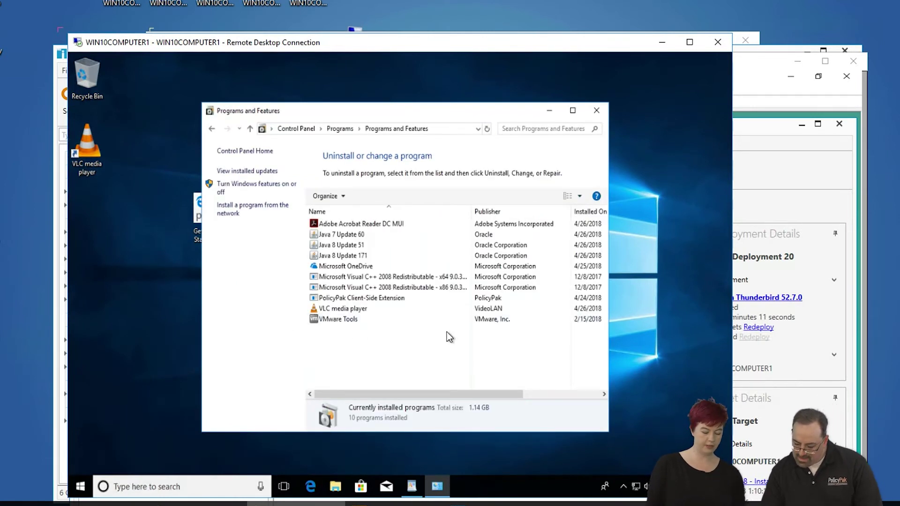
key(F5)
- After checking PDQ Deploy, reopen the programs list to confirm Mozilla Thunderbird 52.7.0, then close it
click(738, 139)
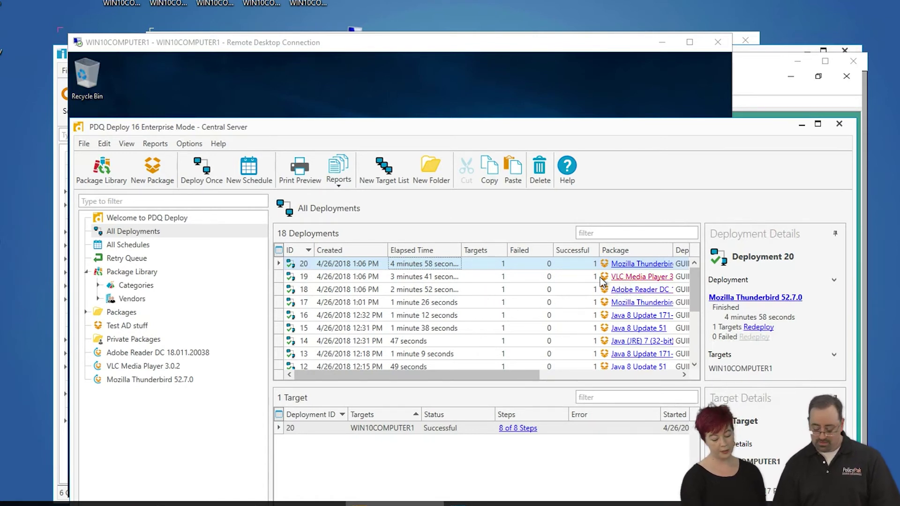
click(800, 126)
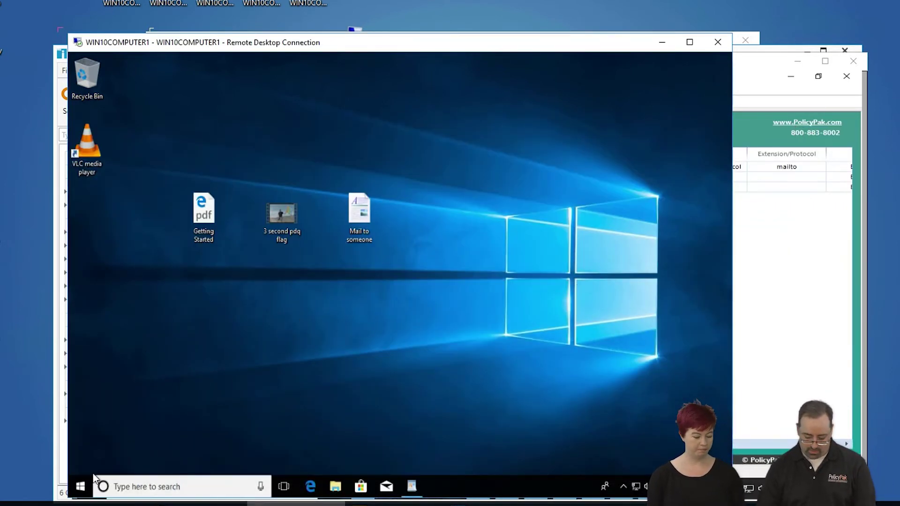
click(81, 488)
text(con)
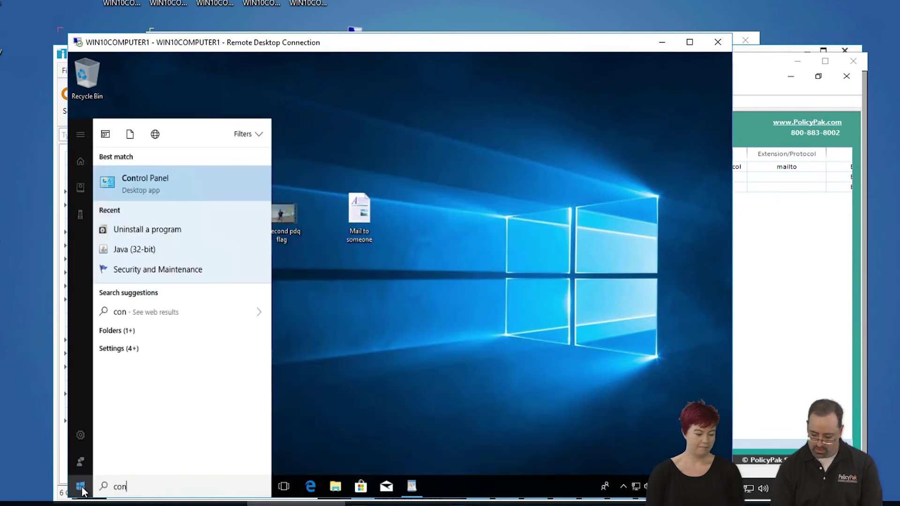
key(Return)
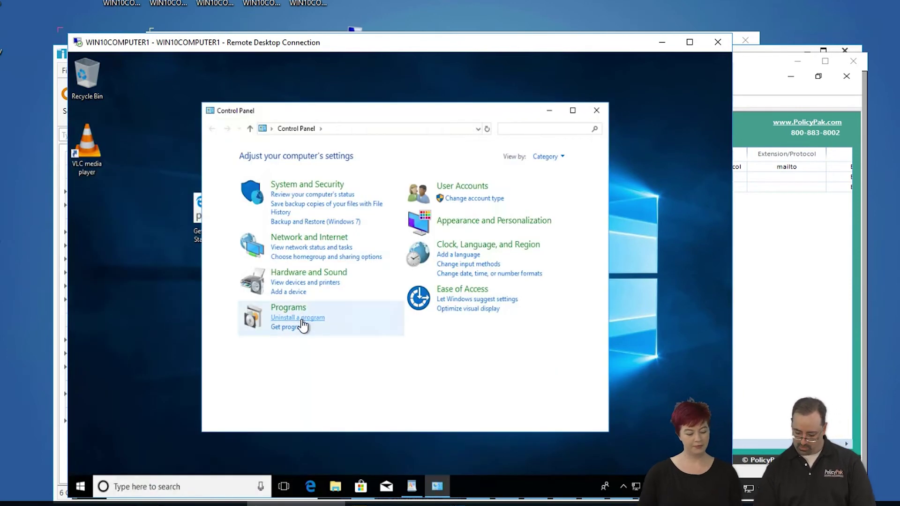
click(300, 319)
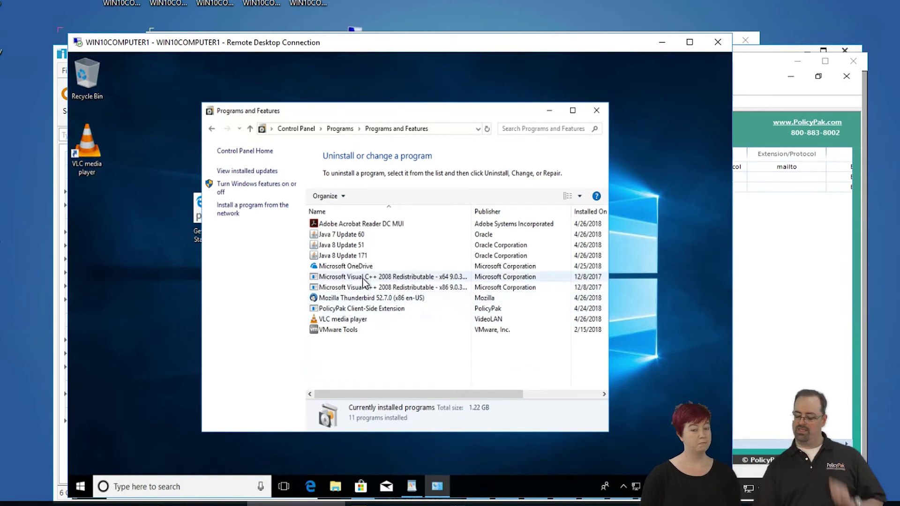
click(596, 109)
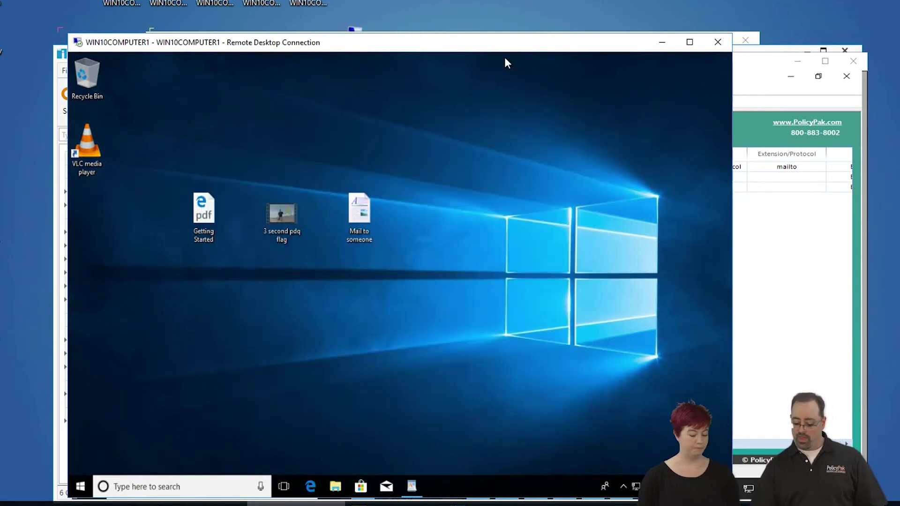
- Run 'gpupdate /force' in a Command Prompt on the client
click(81, 488)
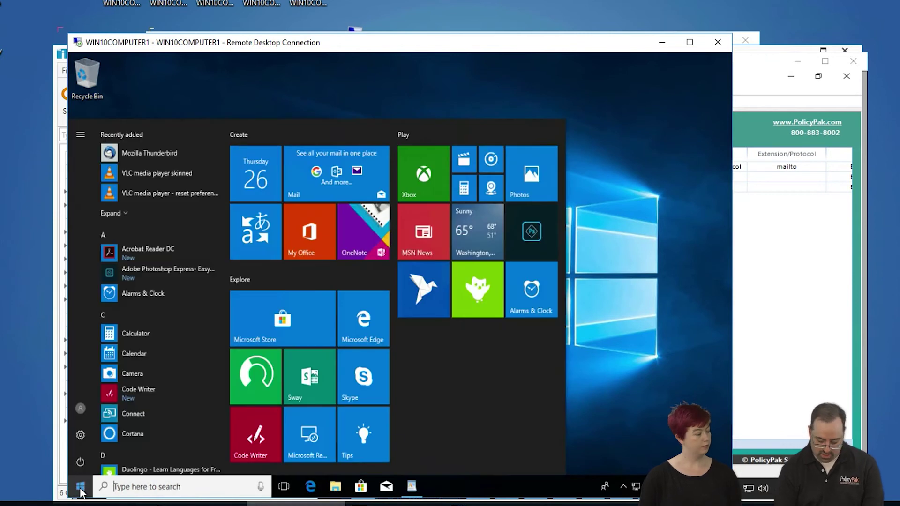
text(cmd)
key(Return)
text(gpupdate /force)
key(Return)
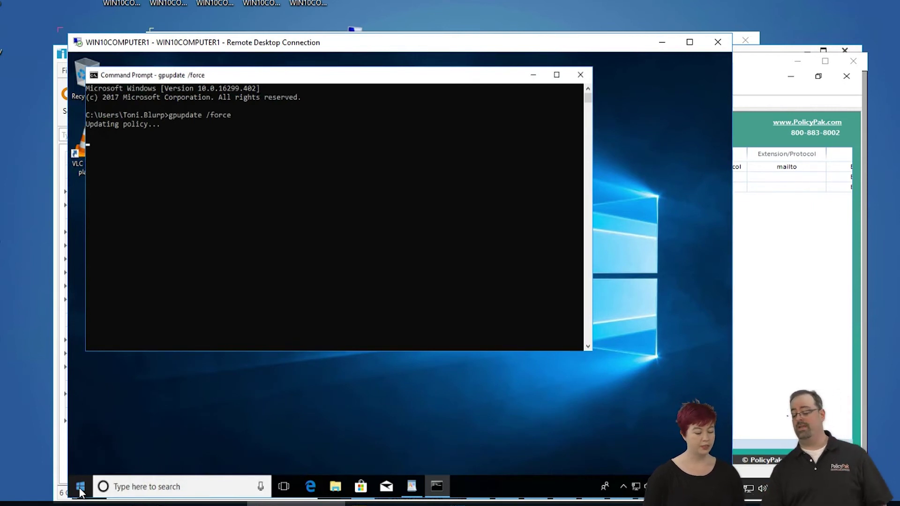
- Watch the policy update complete, close Command Prompt, and bring up the sign-out menu
drag(290, 83, 344, 256)
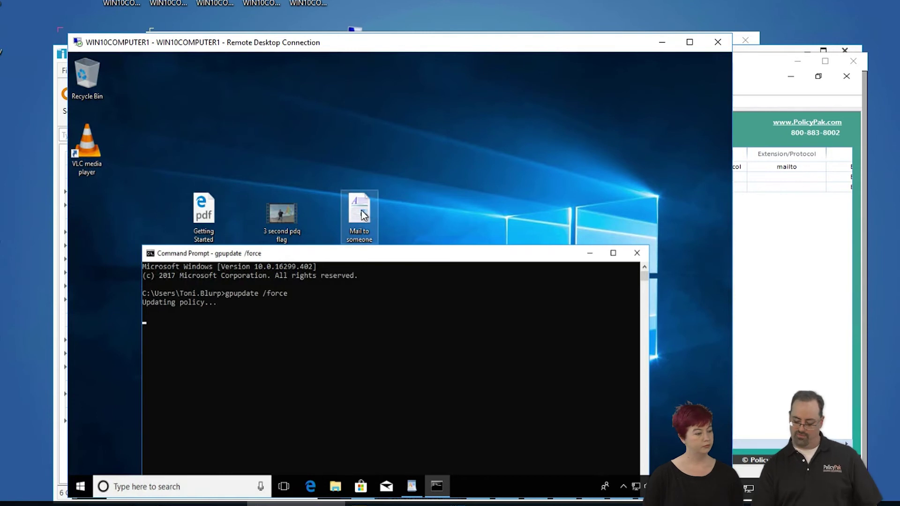
drag(363, 261, 454, 127)
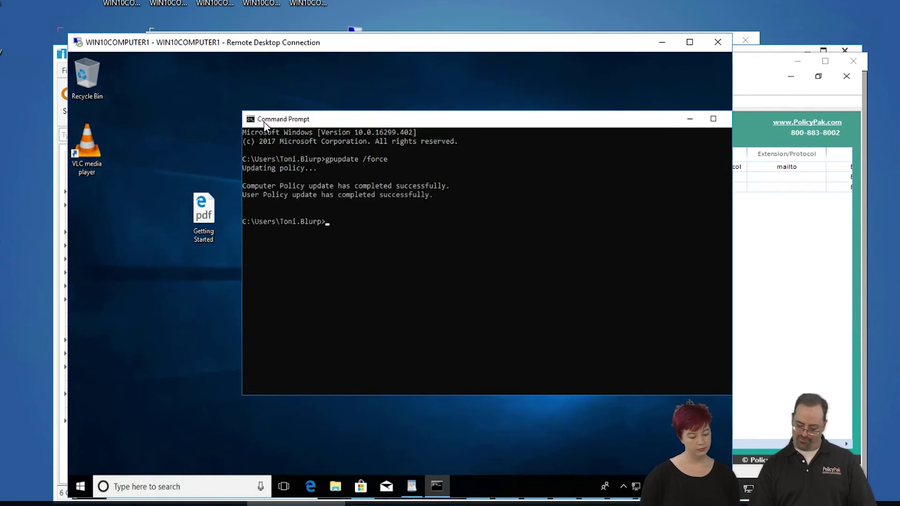
double_click(251, 119)
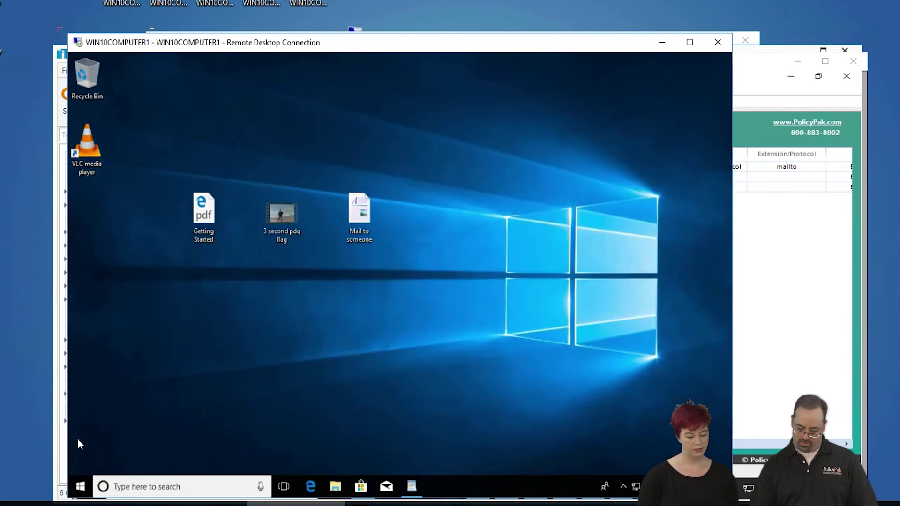
right_click(78, 486)
- Sign out of WIN10COMPUTER1, then reconnect the saved RDP session with the account password
mouse_move(144, 457)
click(266, 395)
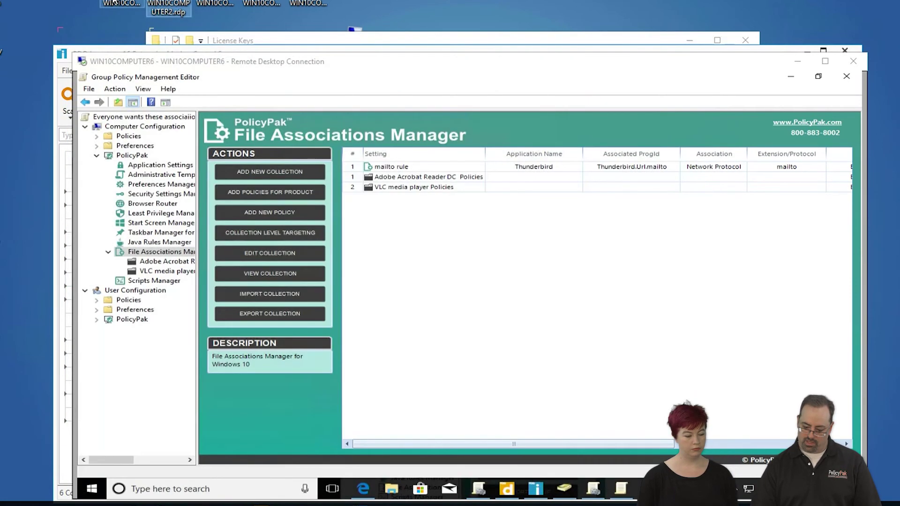
click(114, 4)
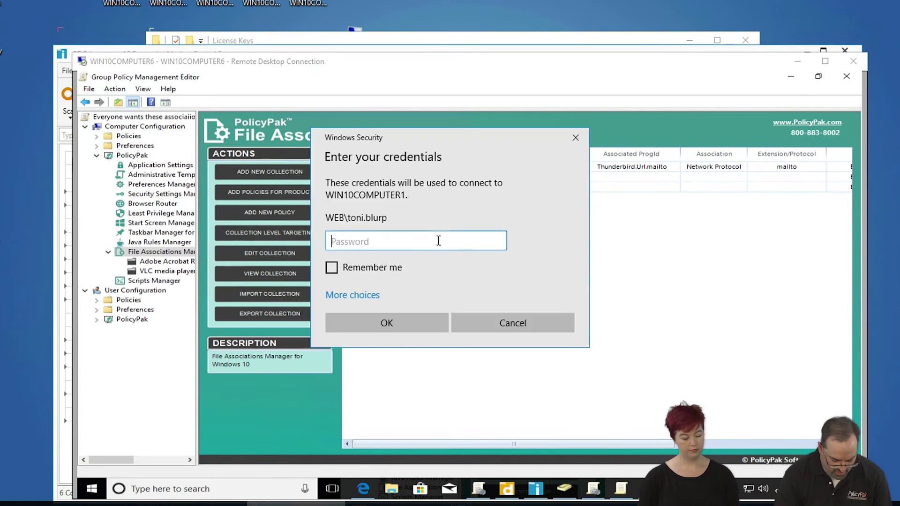
text(••)
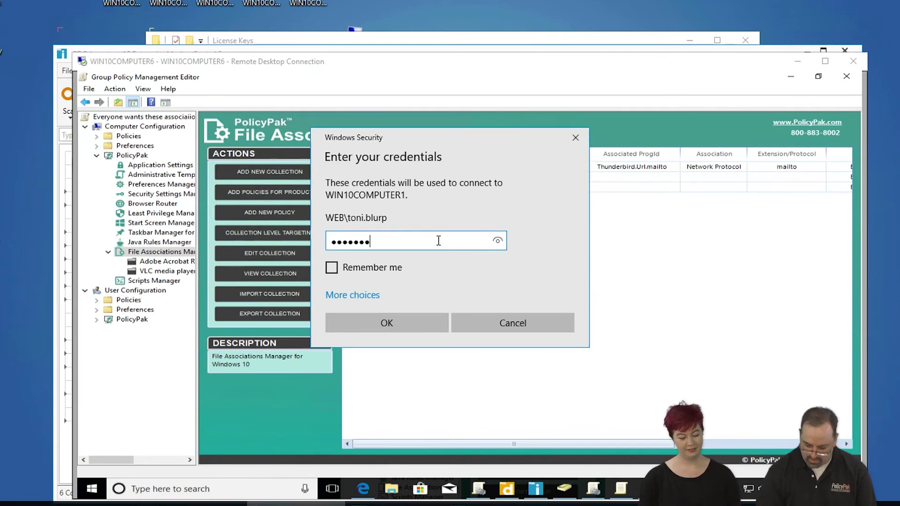
key(Return)
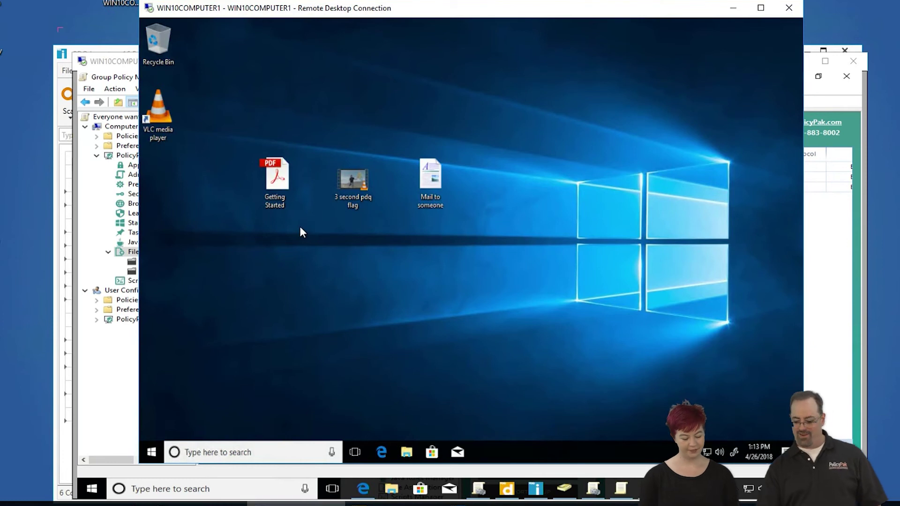
click(277, 187)
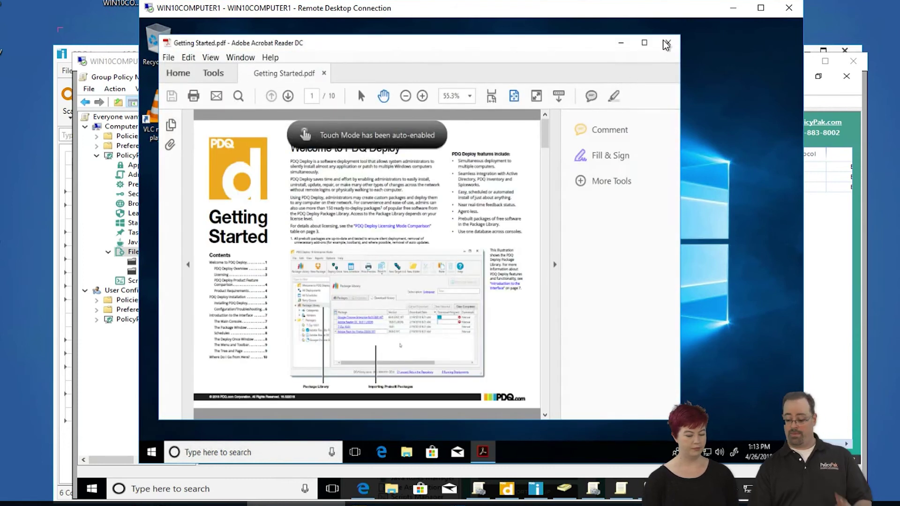
click(666, 44)
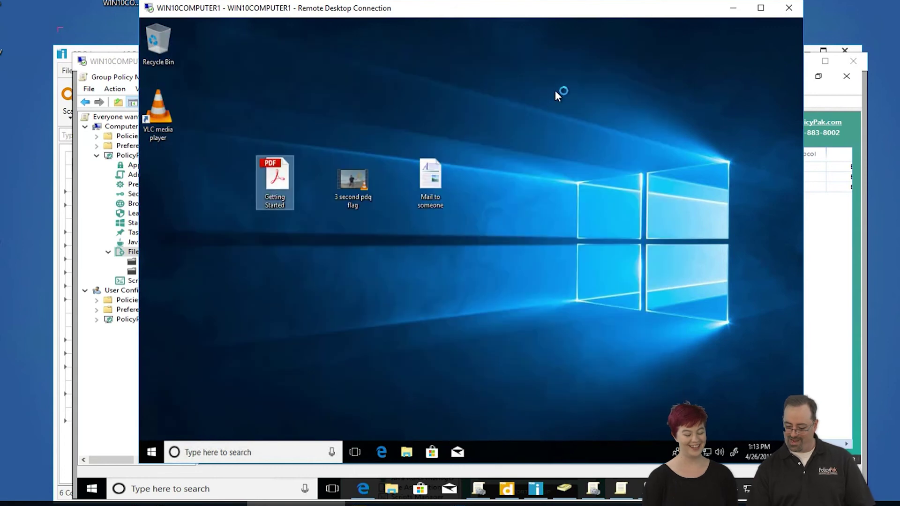
double_click(361, 176)
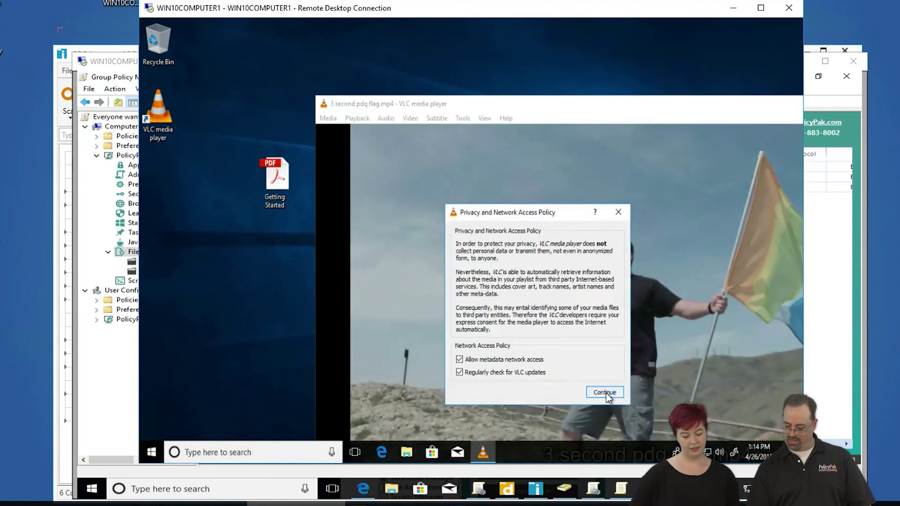
click(604, 393)
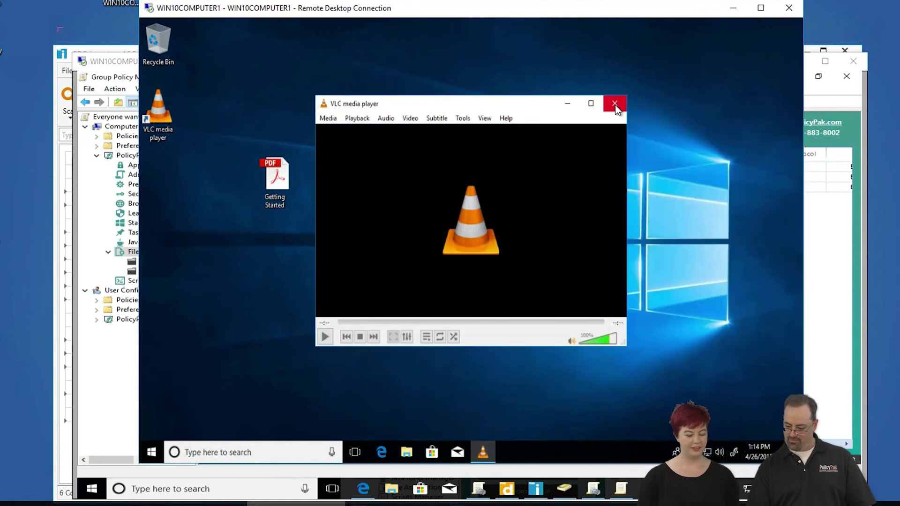
click(615, 105)
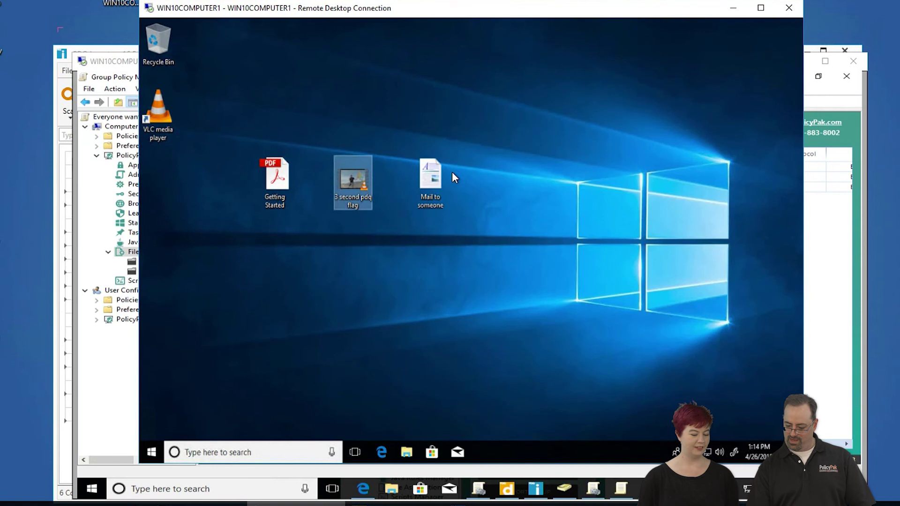
double_click(437, 175)
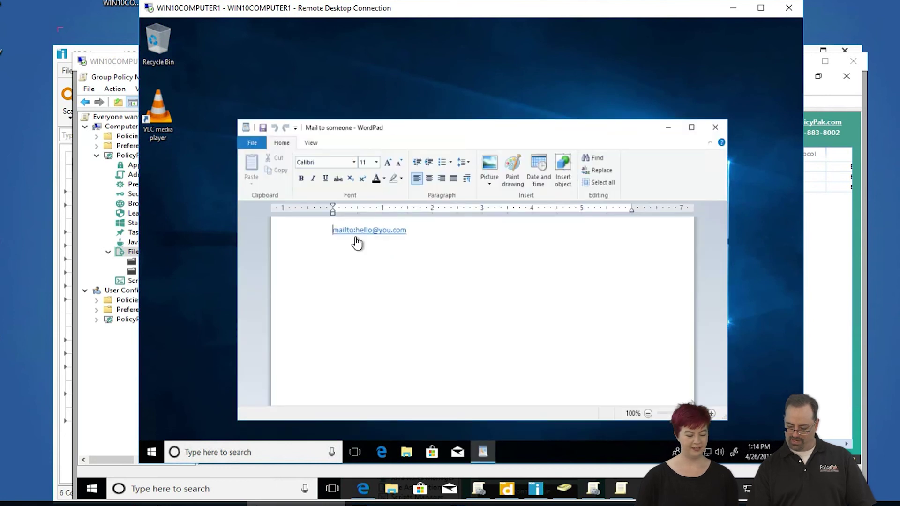
- Follow the mailto link in Mail to someone, confirm, and cancel Thunderbird's Account Wizard
click(368, 237)
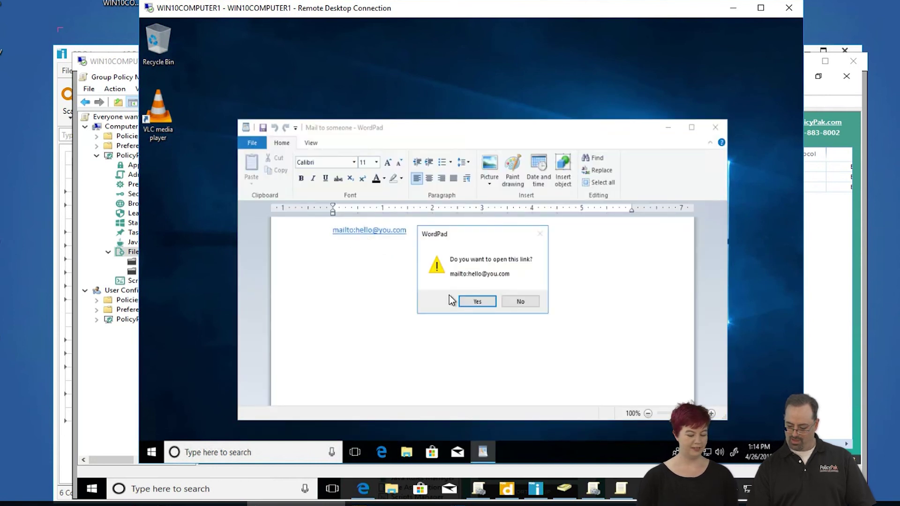
click(476, 302)
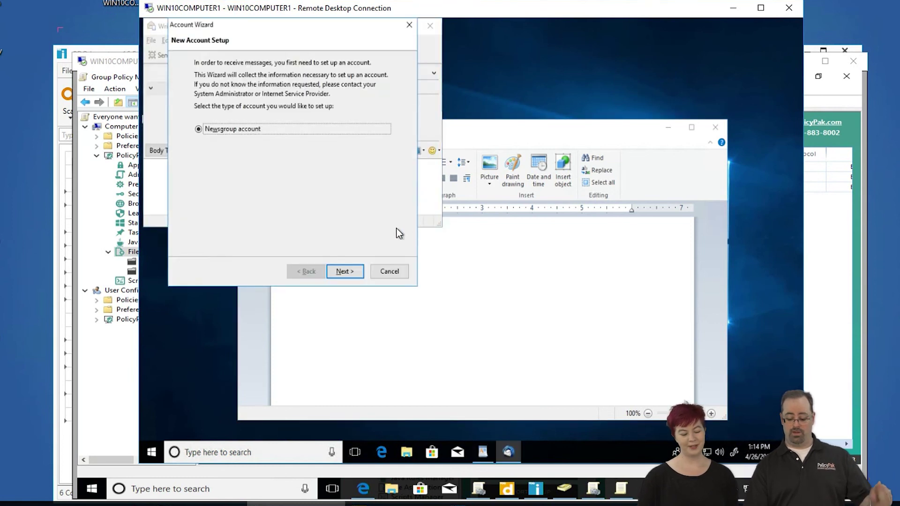
click(396, 271)
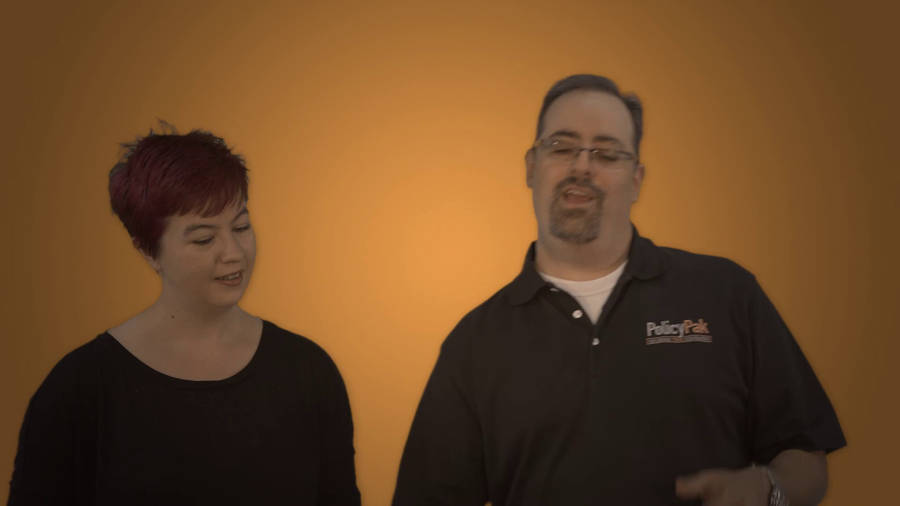